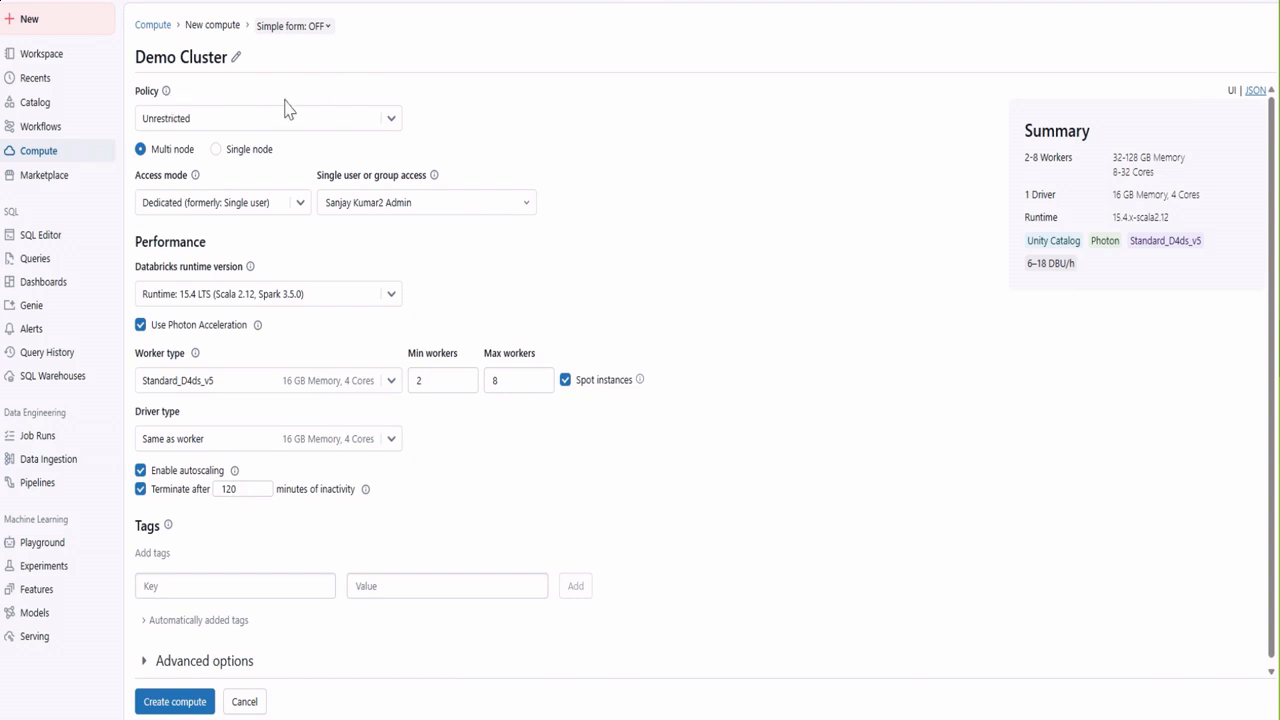
- Review the available compute policies, open the form for creating a custom policy, and cancel it
click(395, 128)
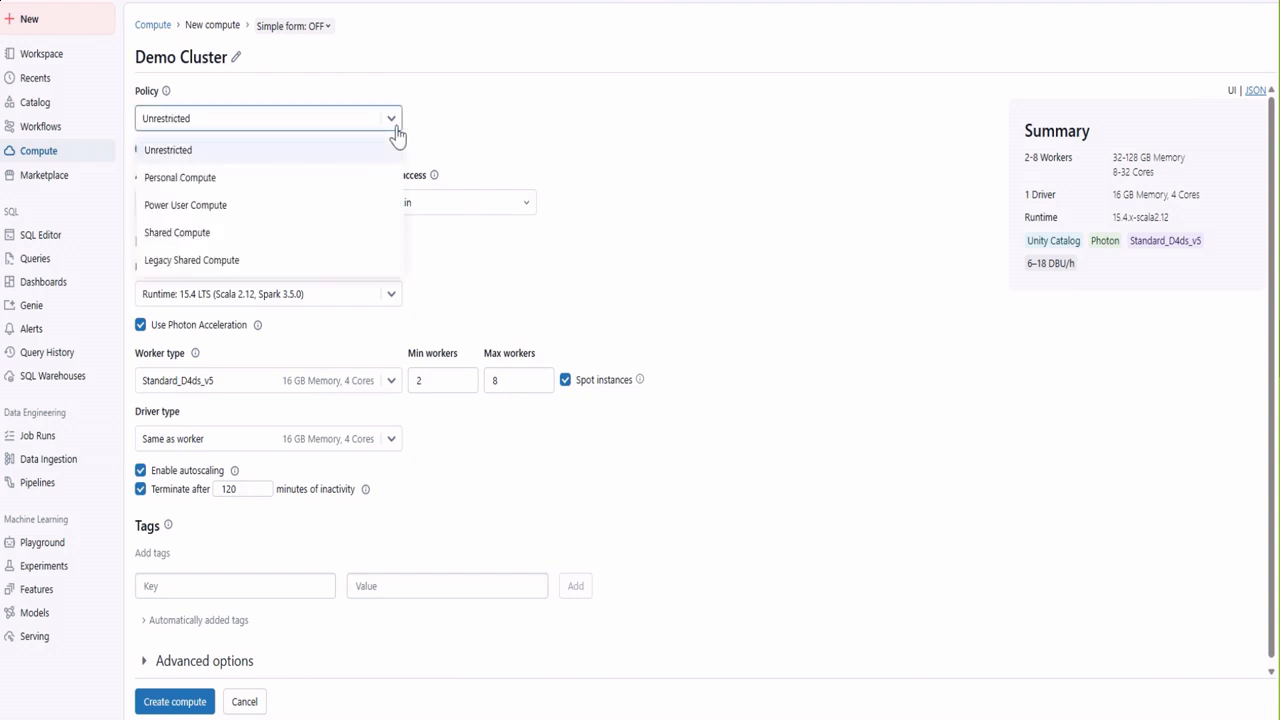
click(488, 118)
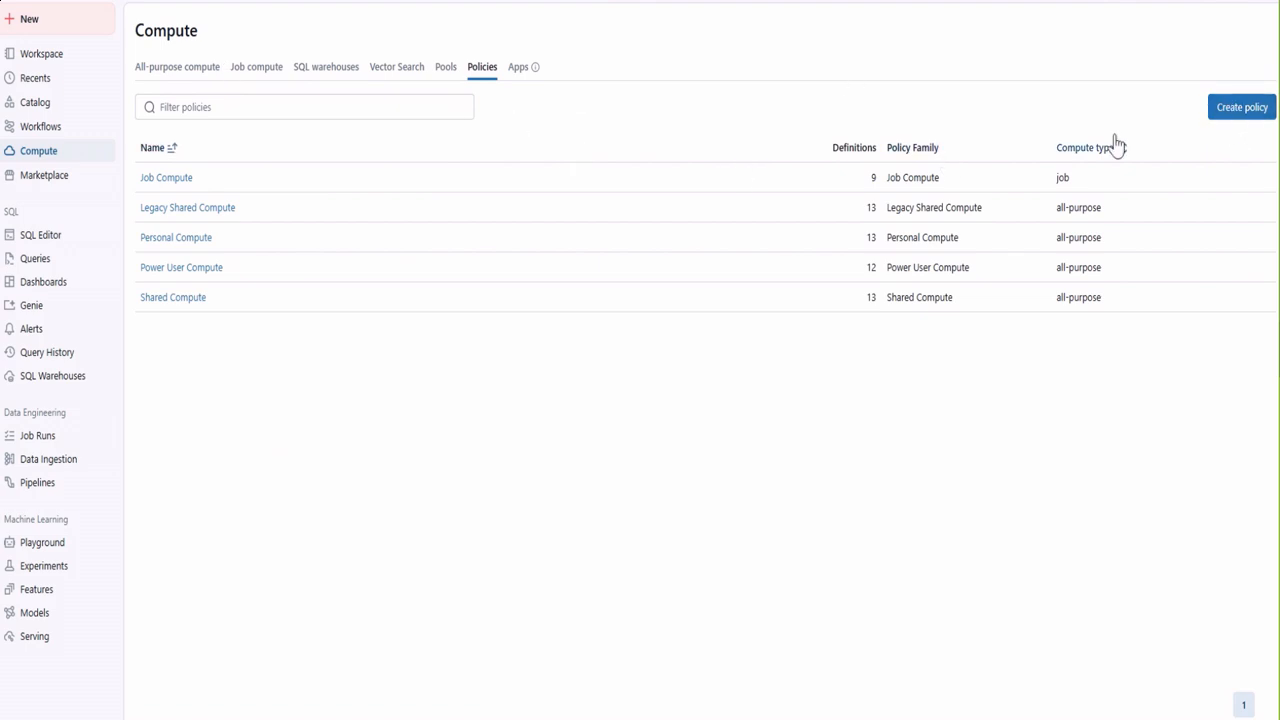
click(1237, 110)
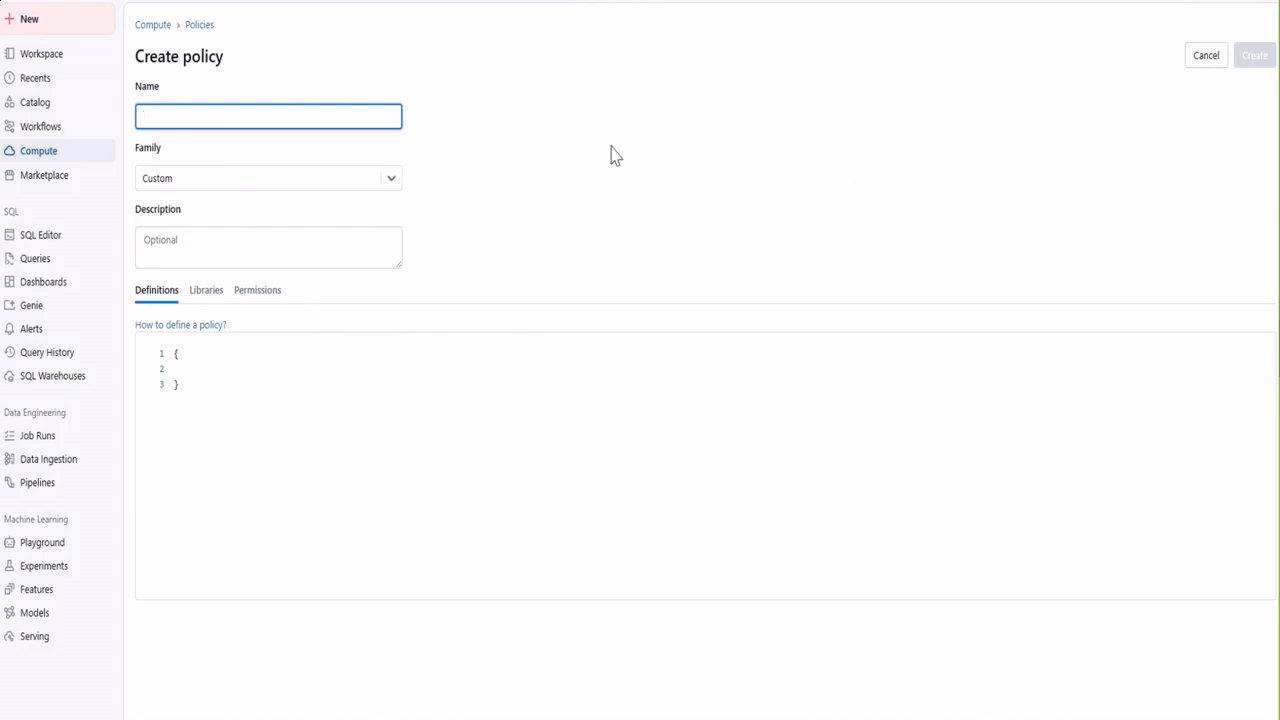
click(1204, 60)
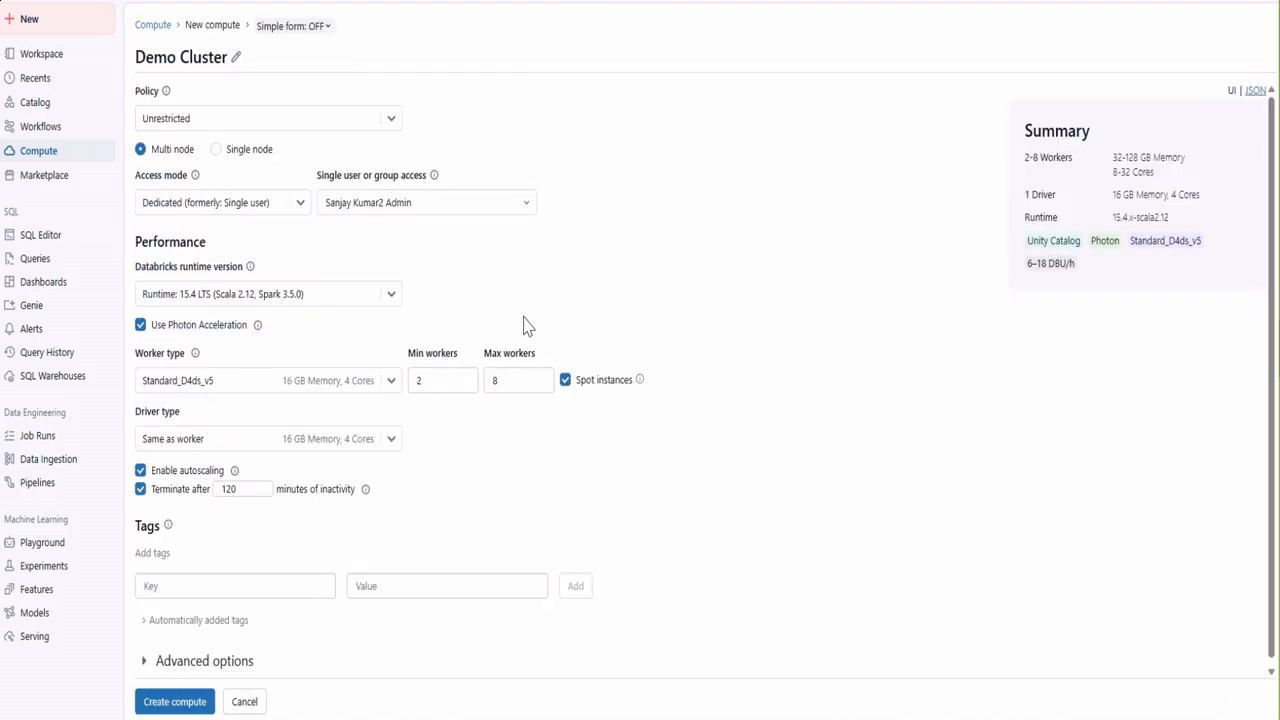
- Try to switch the Demo Cluster's policy to Personal Compute, cancelling the policy change
click(391, 119)
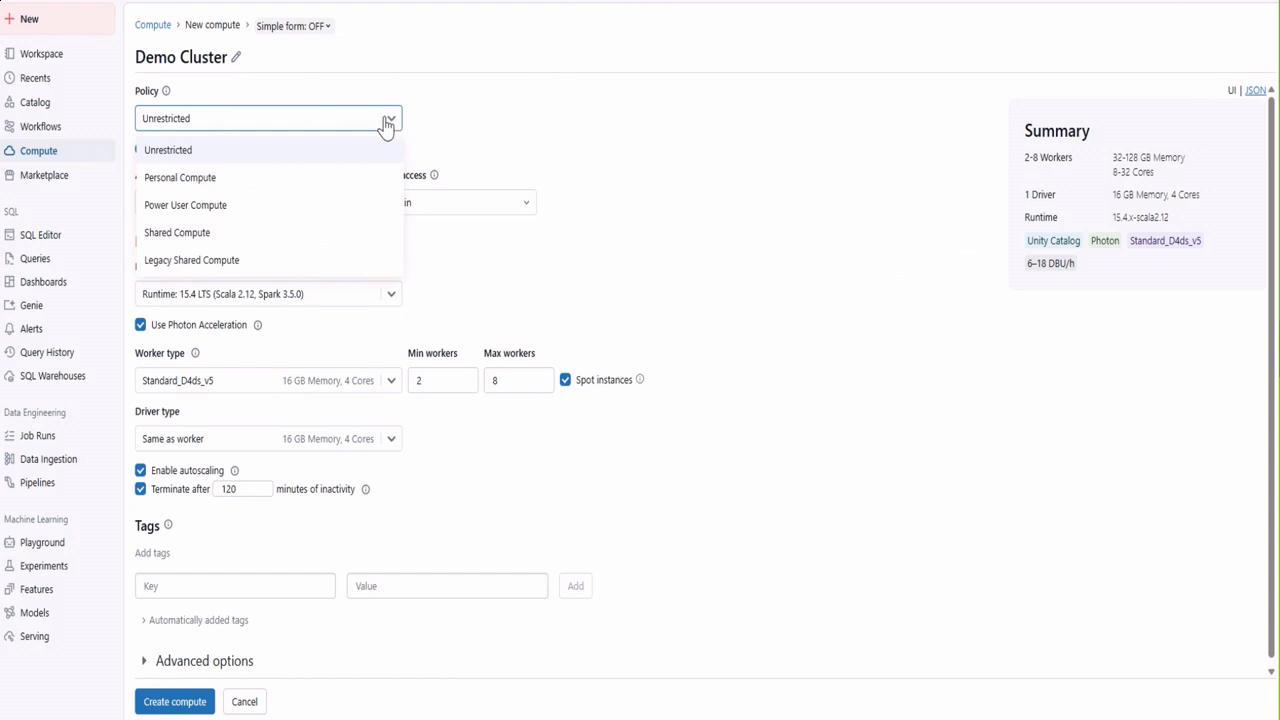
click(168, 178)
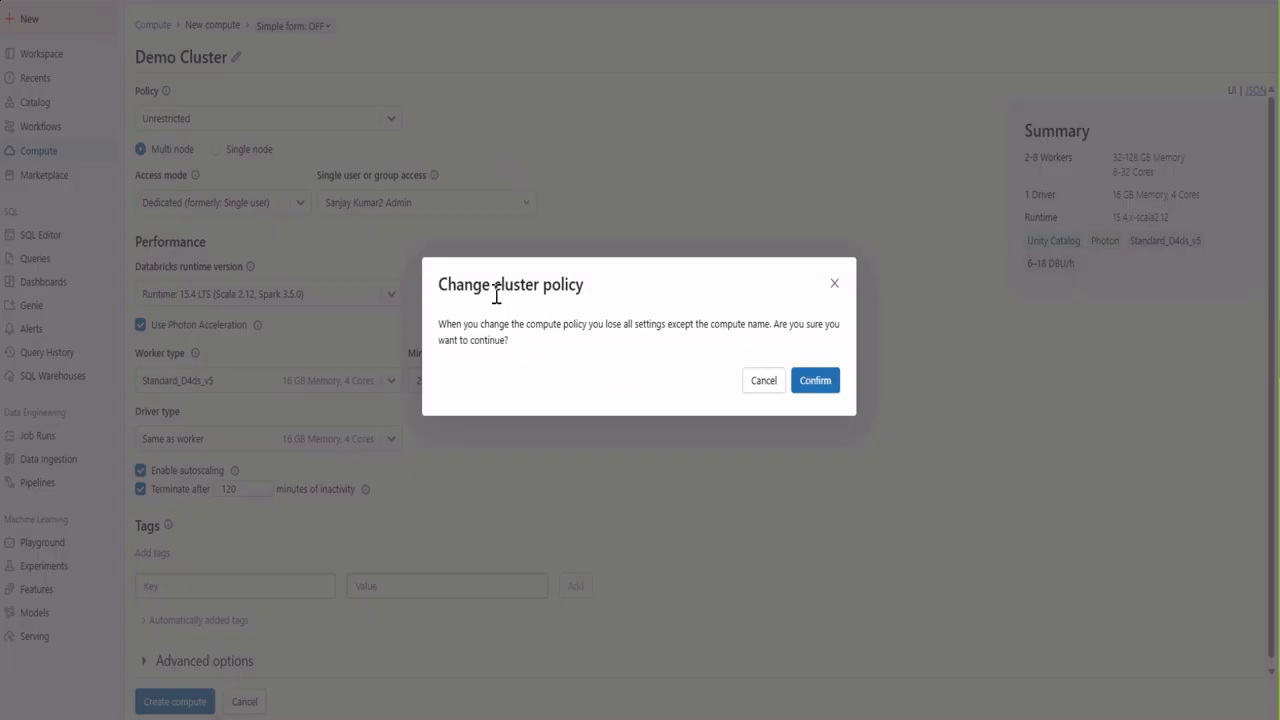
click(755, 385)
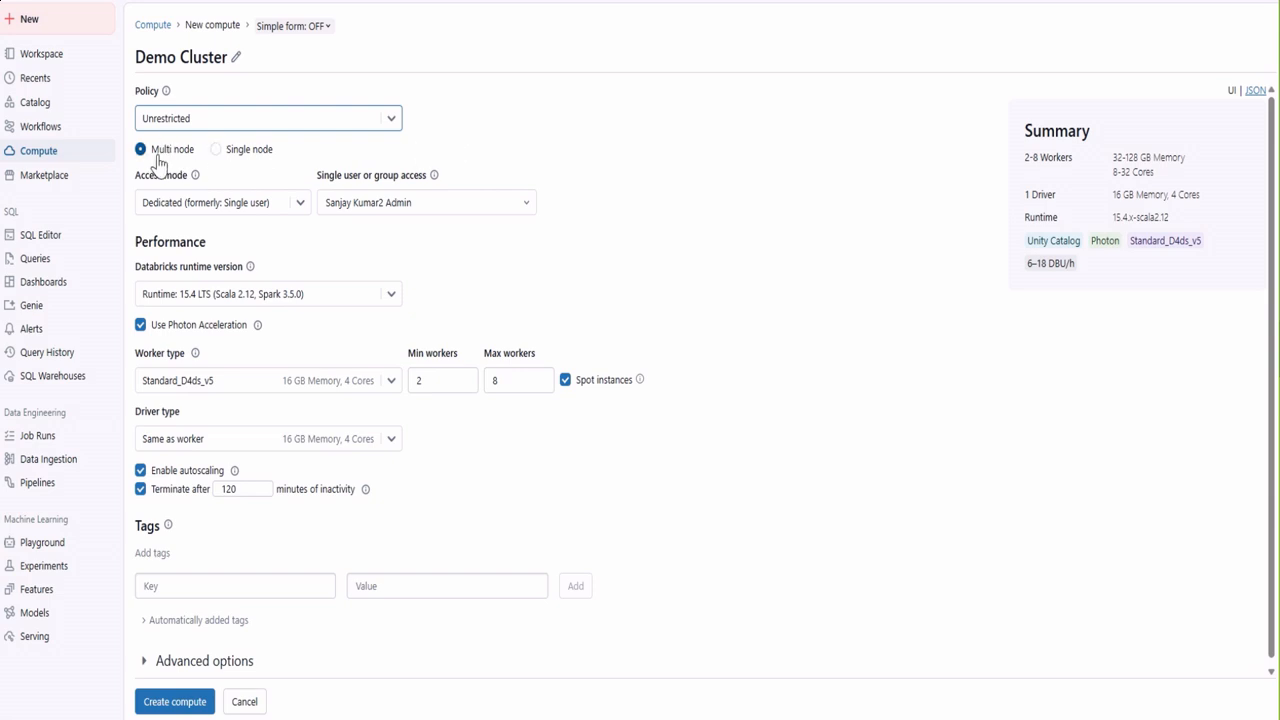
- Switch the cluster between single node and multi node to compare their settings, ending on multi node
click(216, 152)
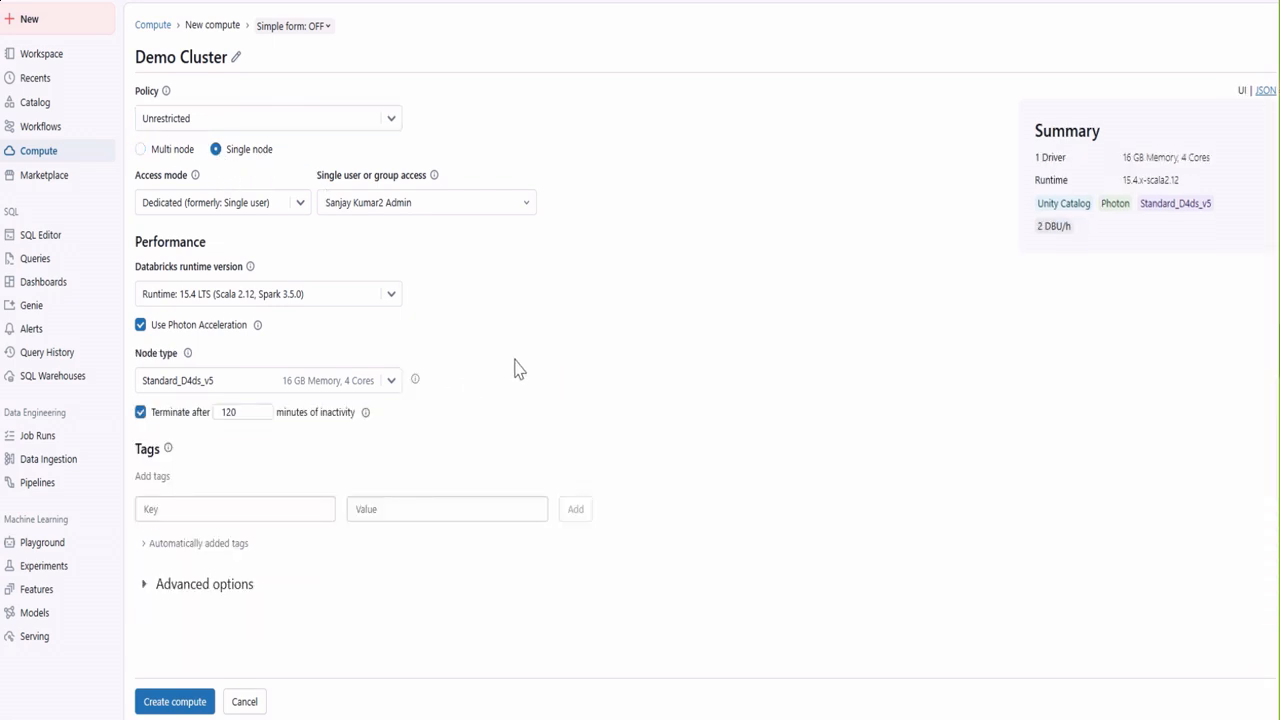
click(156, 152)
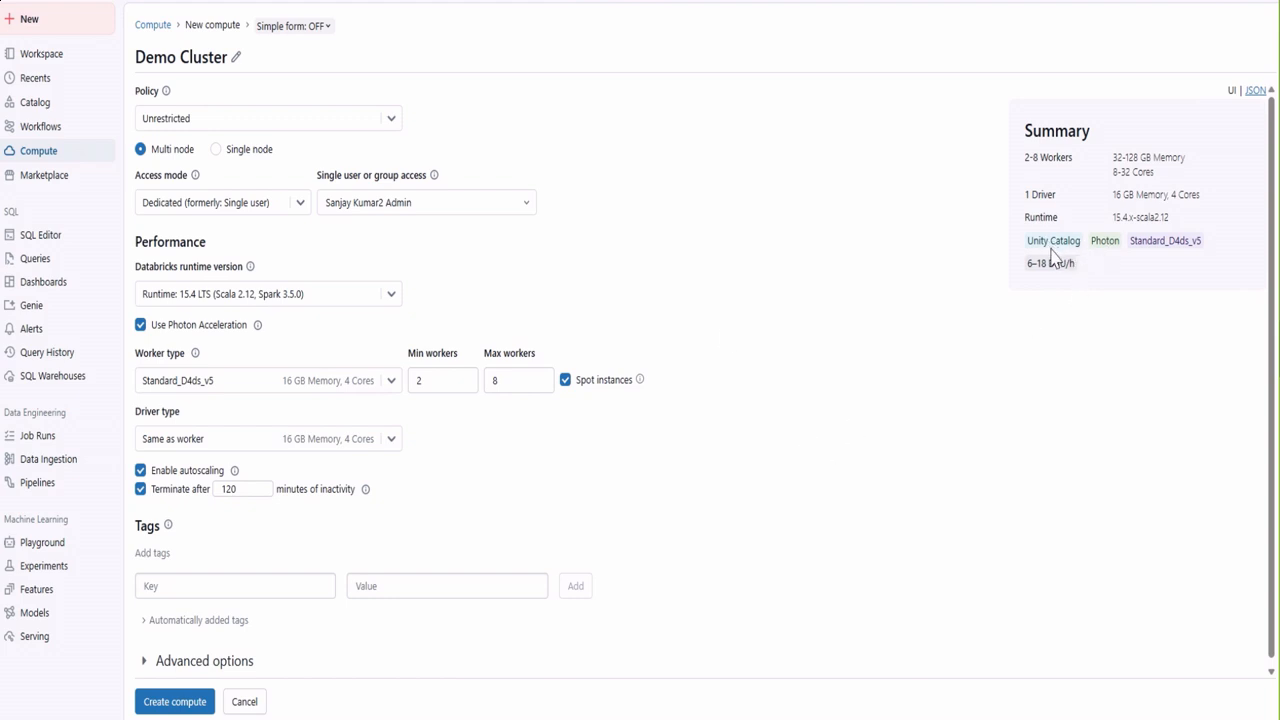
click(216, 150)
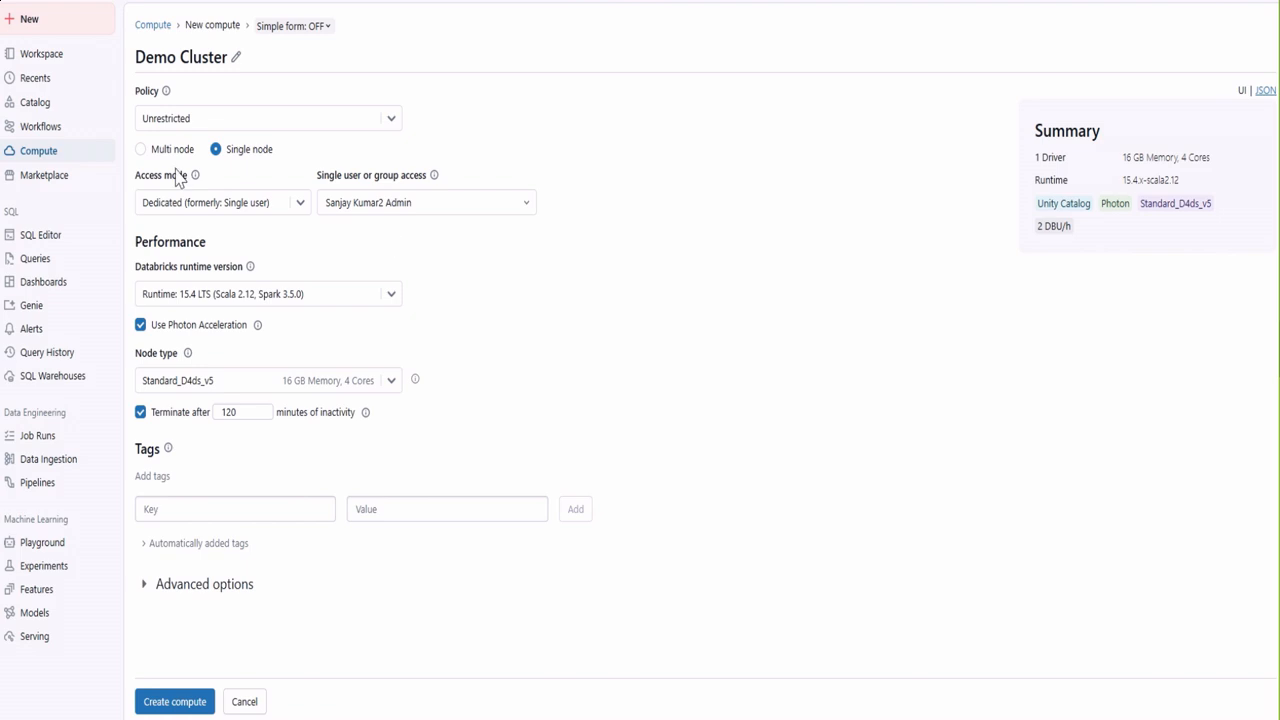
click(141, 150)
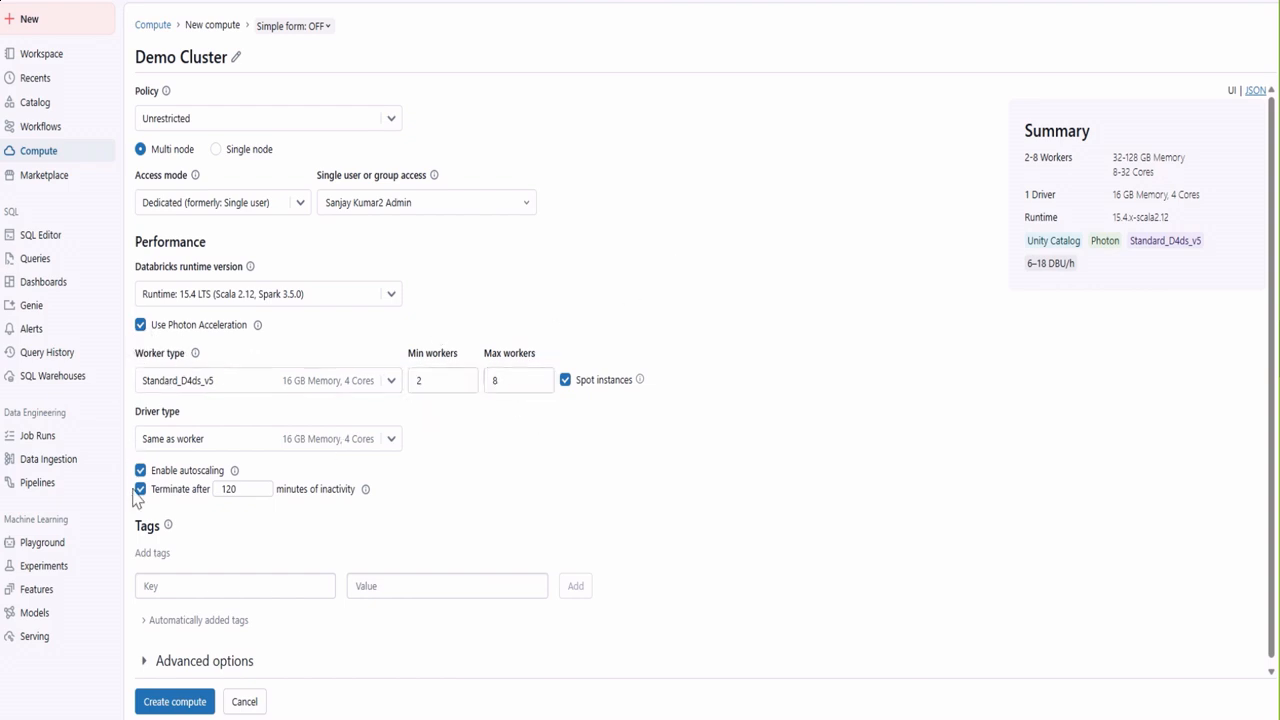
- Examine the access mode options for the cluster without choosing a different one
click(300, 206)
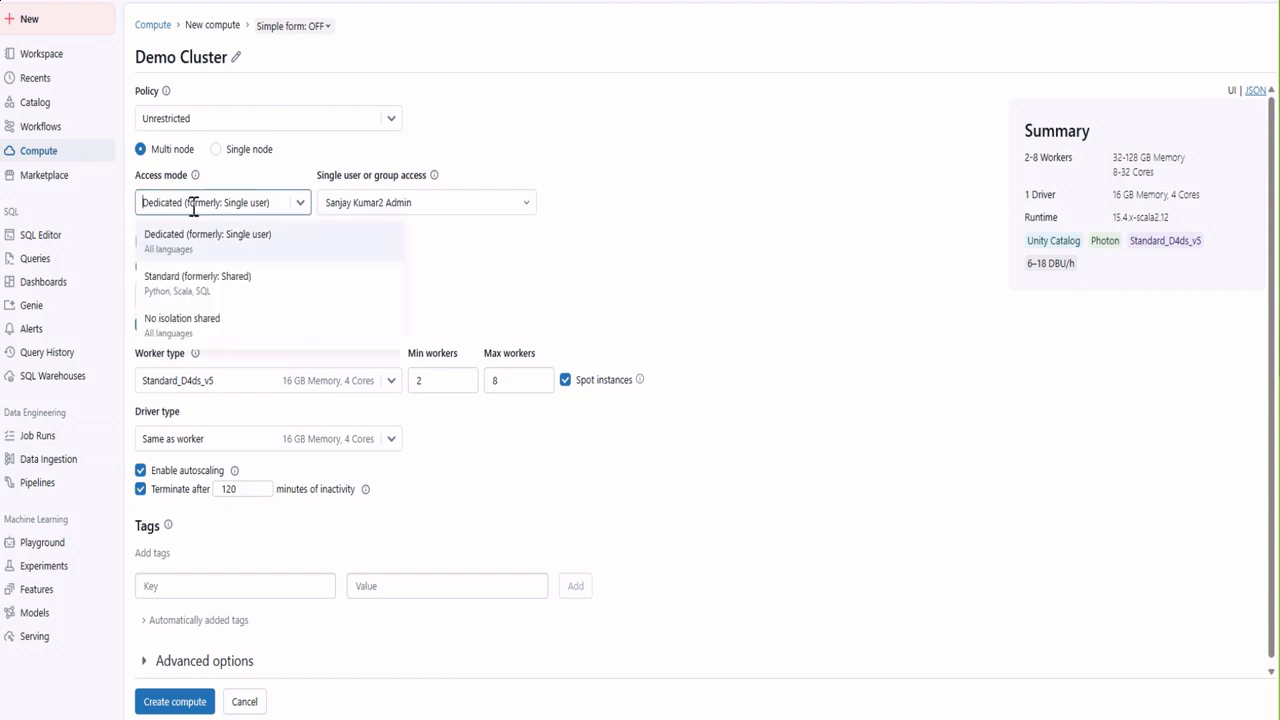
click(501, 144)
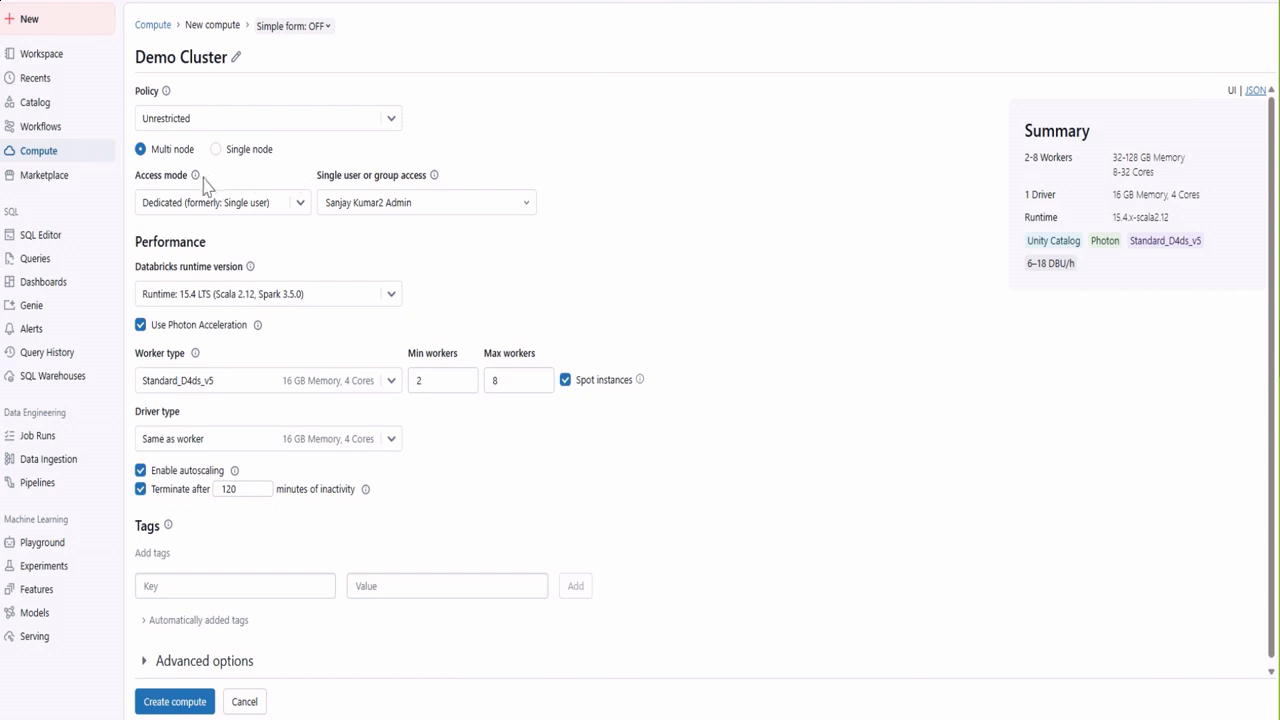
mouse_move(197, 177)
click(298, 207)
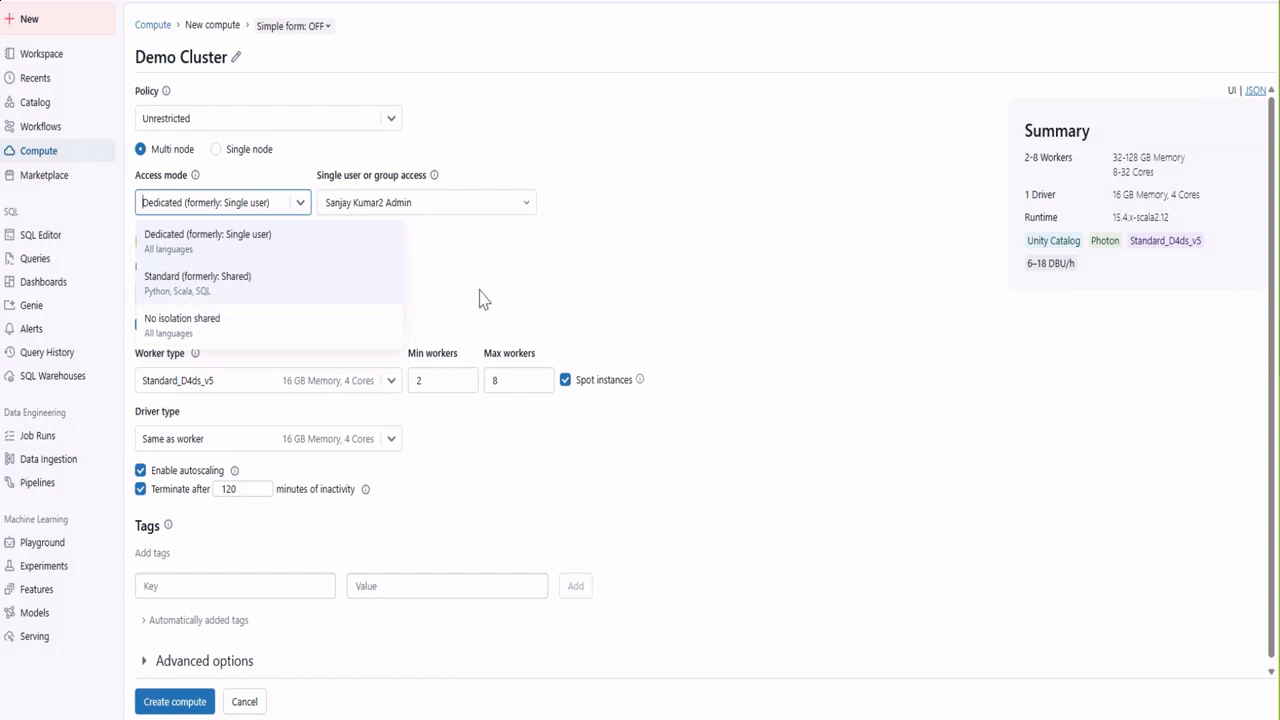
click(531, 262)
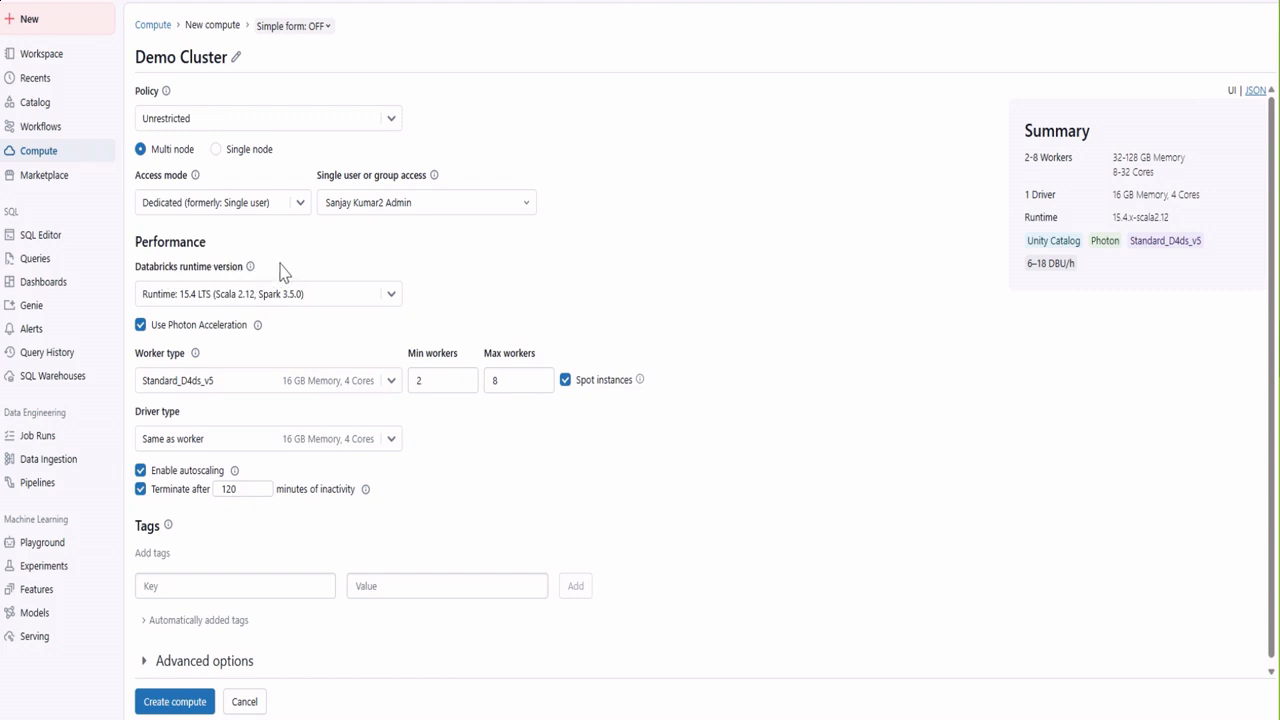
- Examine the standard Databricks runtime versions offered for the cluster without choosing a different one
mouse_move(250, 270)
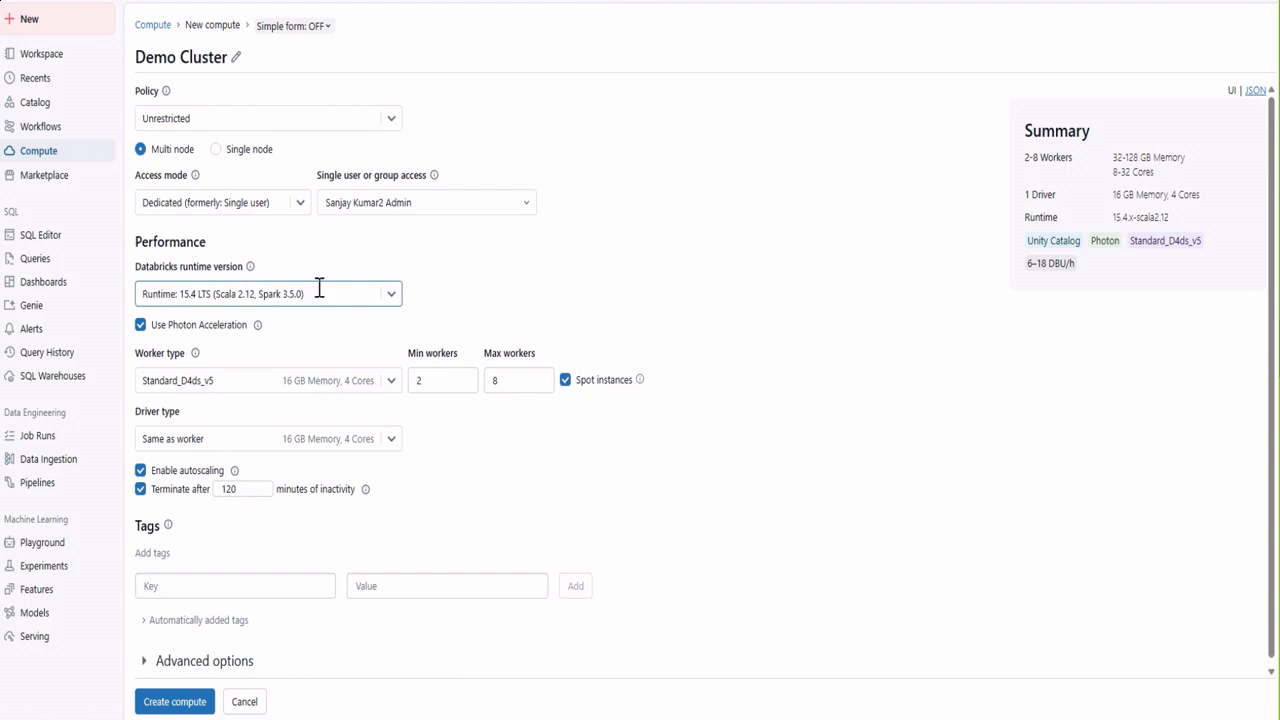
click(388, 306)
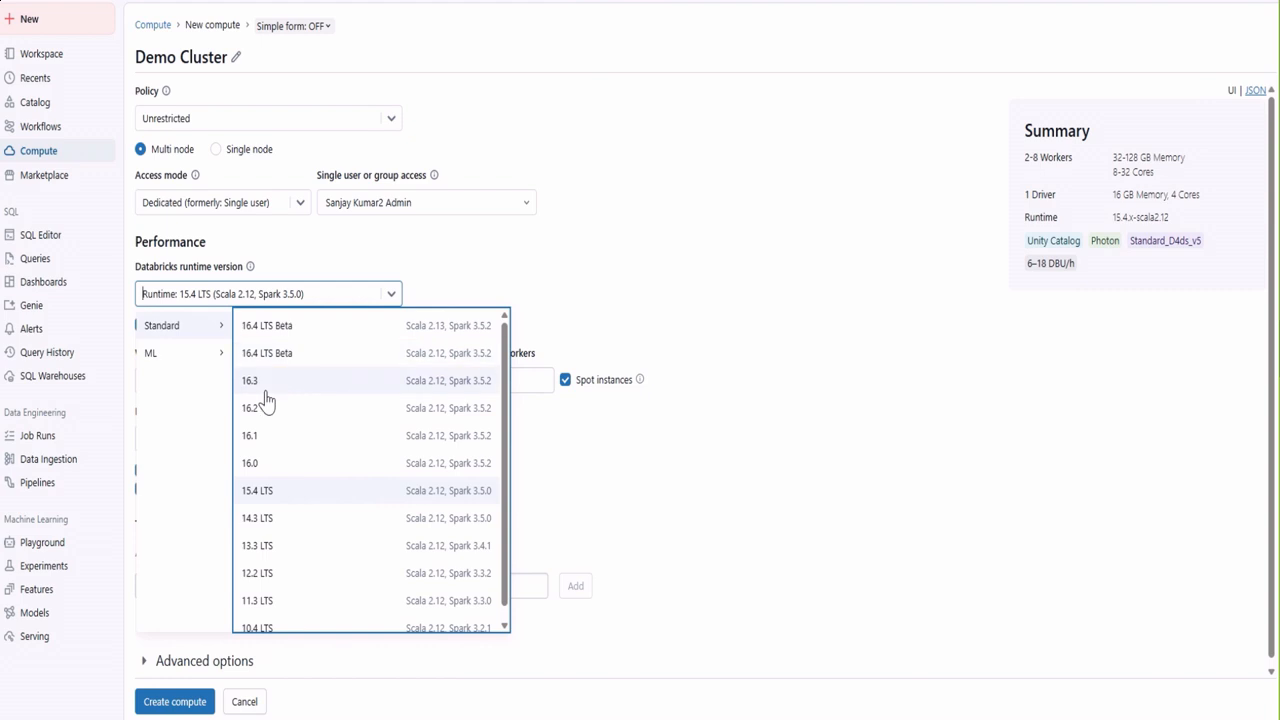
scroll(277, 522, down, 1)
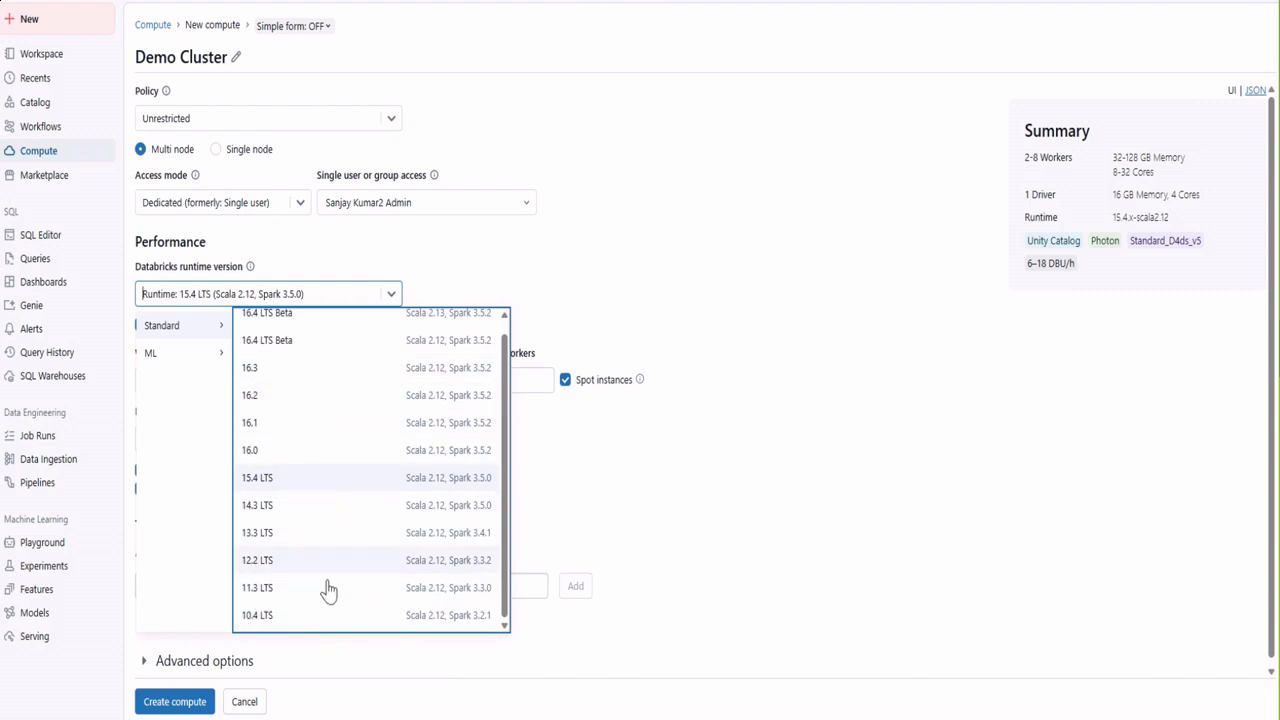
scroll(348, 445, up, 1)
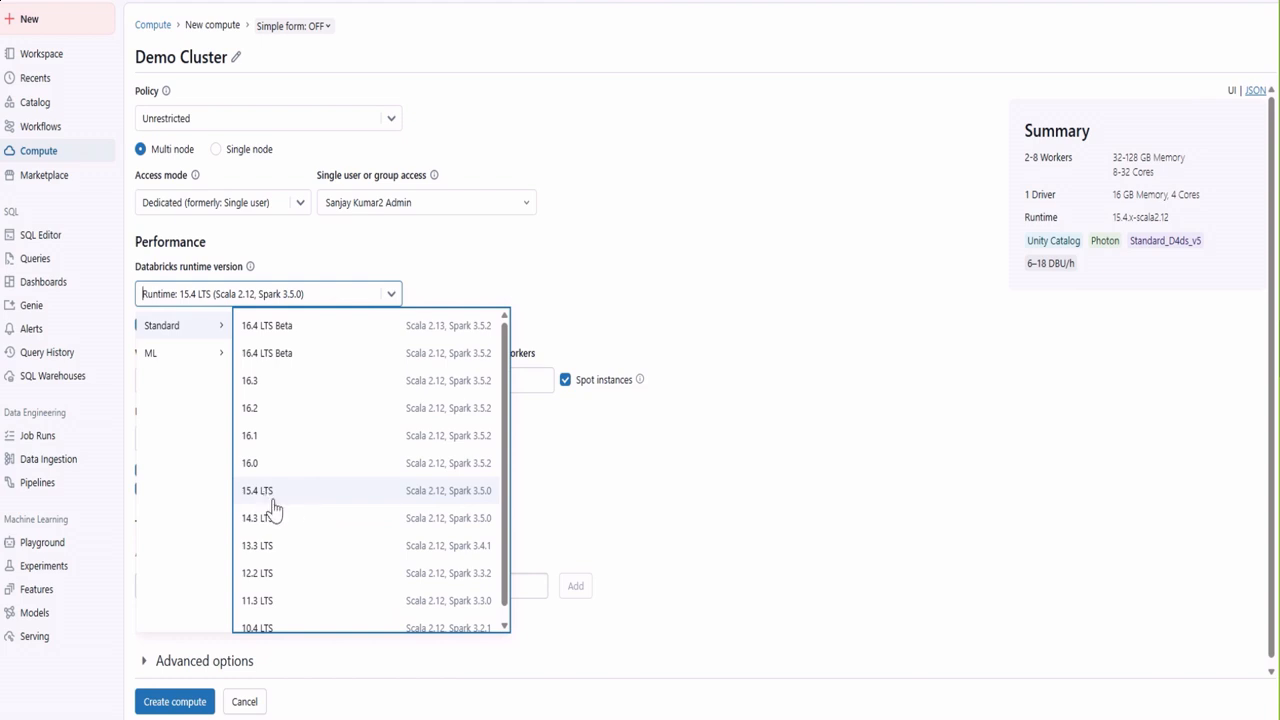
click(606, 490)
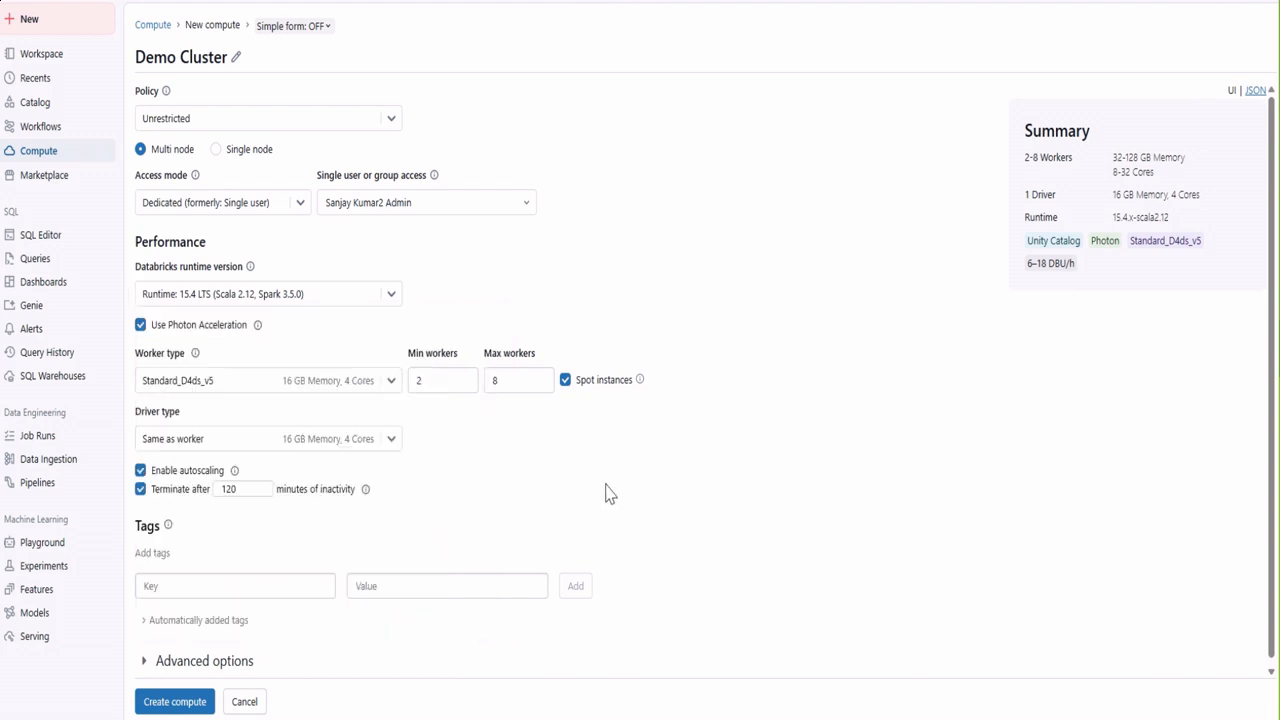
click(395, 298)
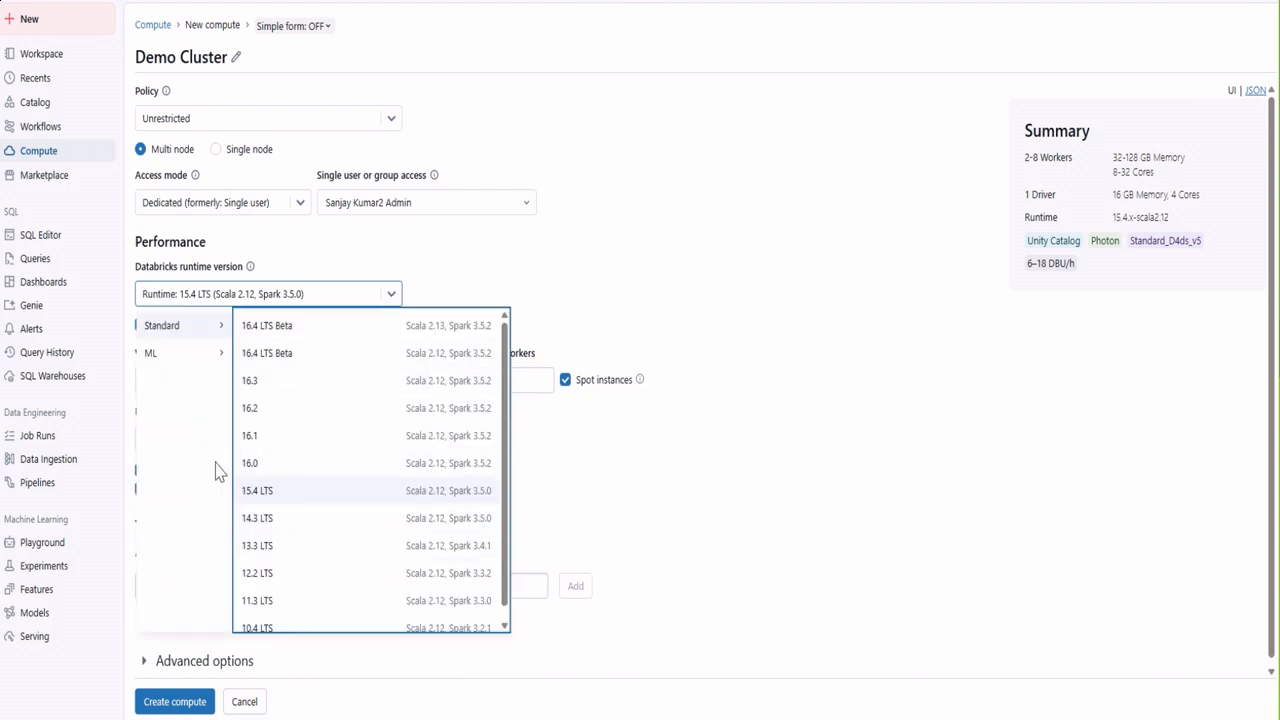
click(632, 482)
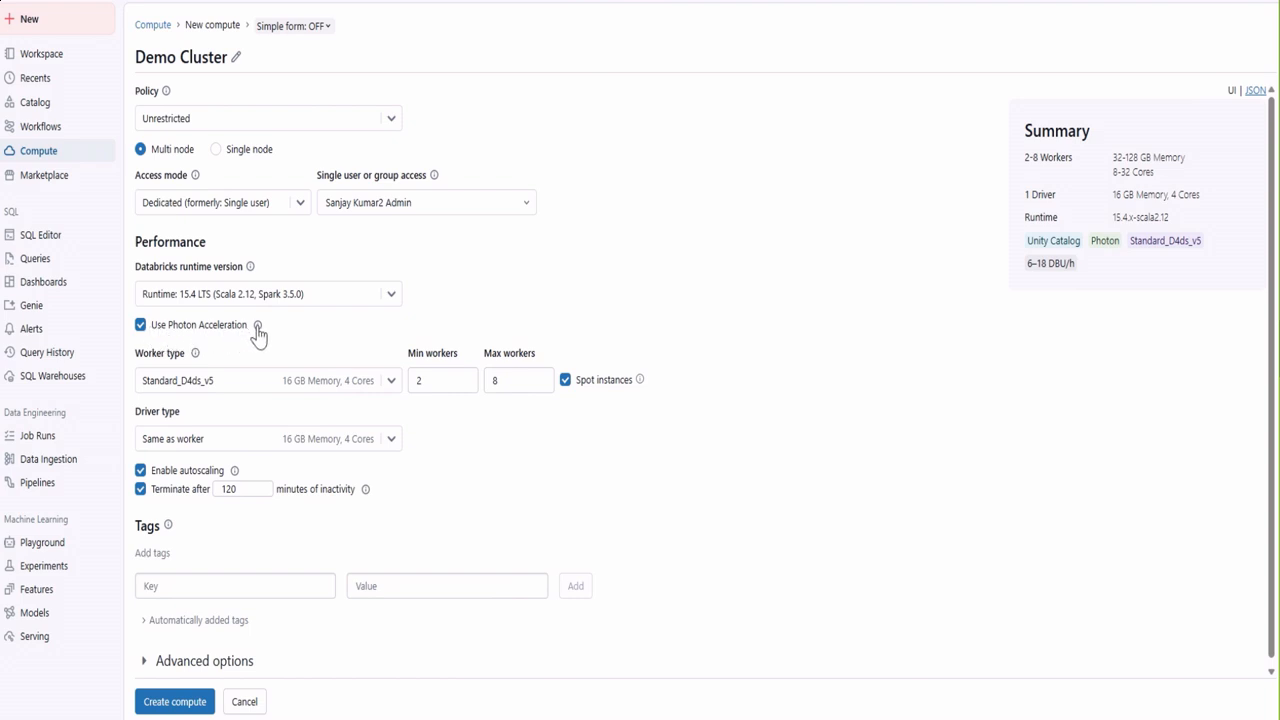
- Examine the worker types by pool and category, and the minimum workers setting, without changing either
mouse_move(258, 330)
click(391, 385)
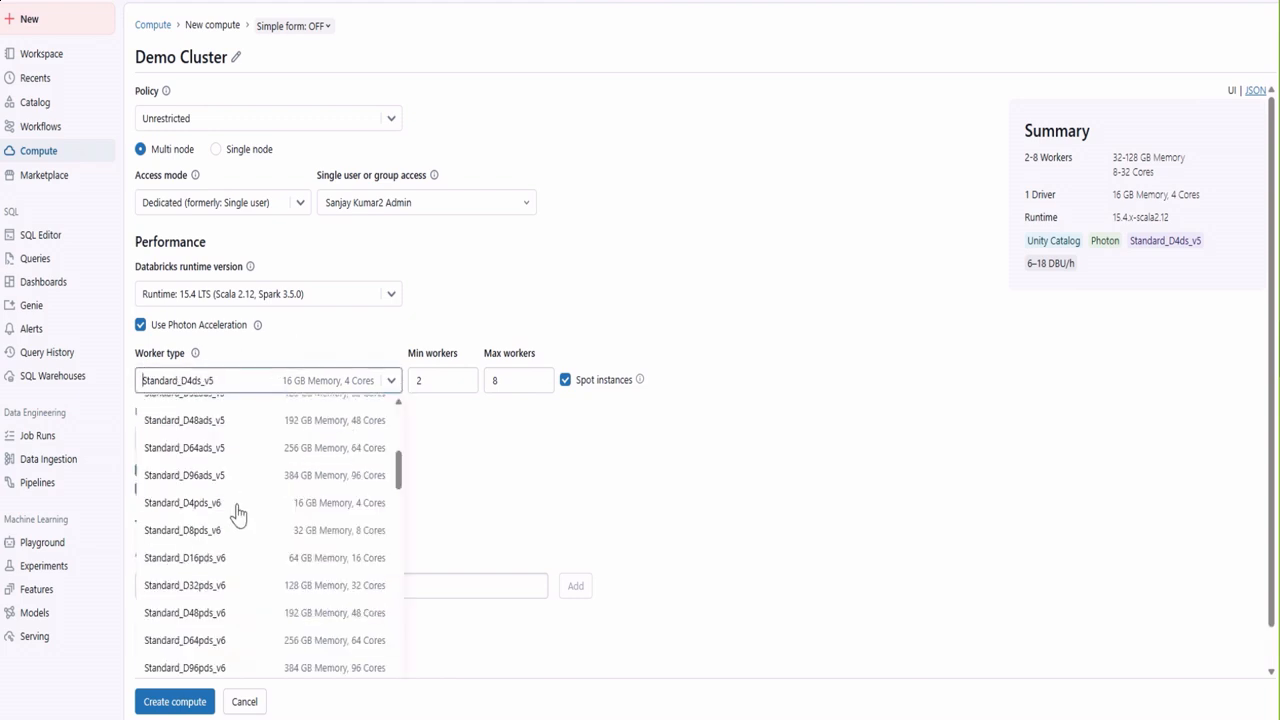
scroll(218, 551, up, 5)
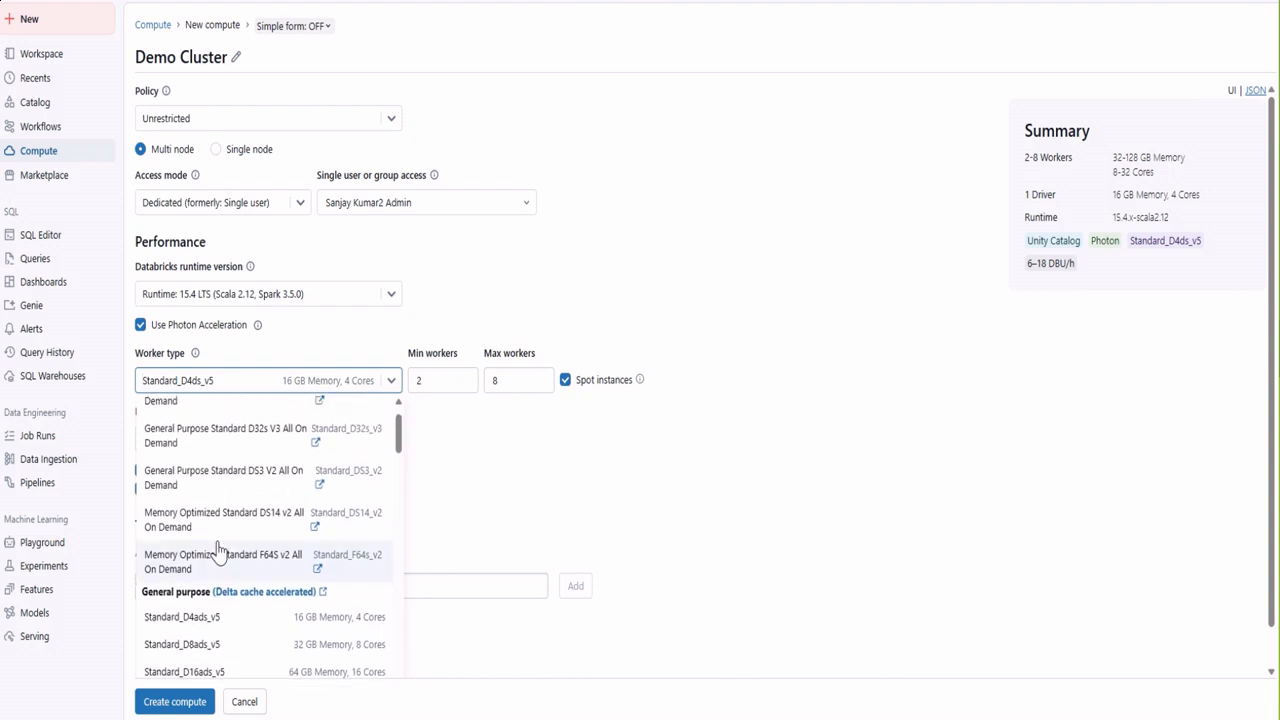
scroll(218, 551, down, 2)
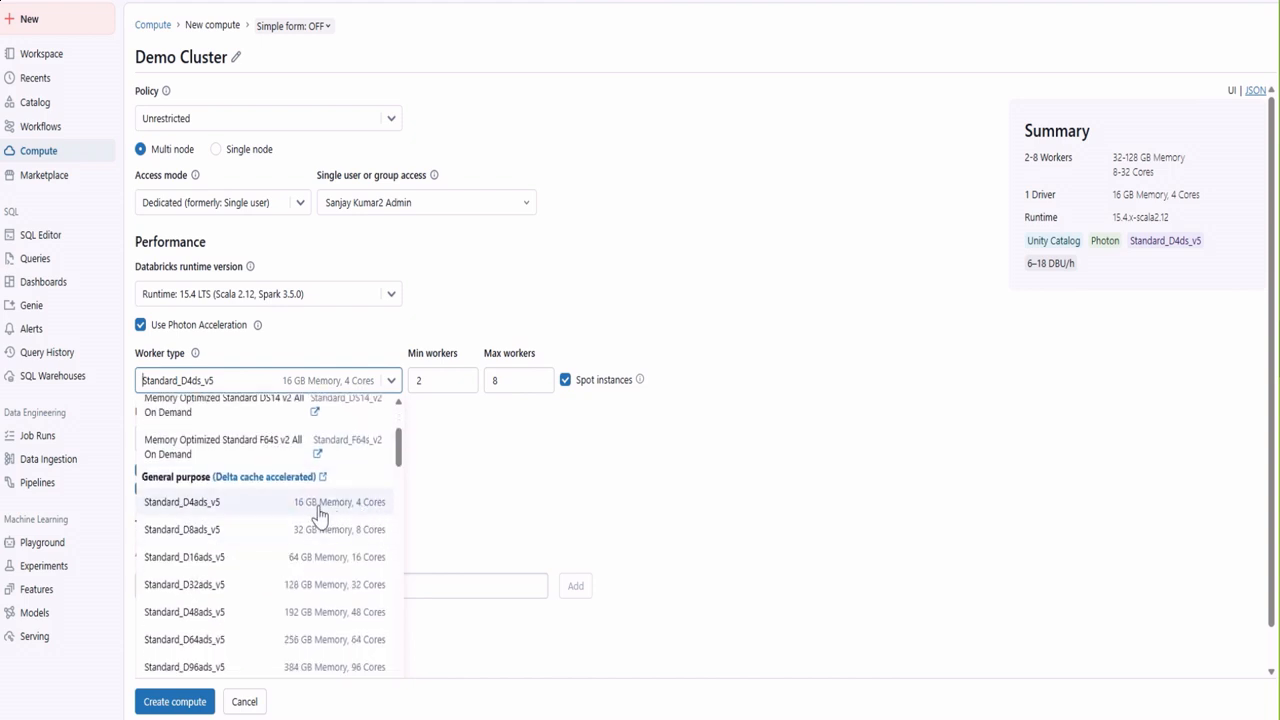
scroll(318, 514, up, 3)
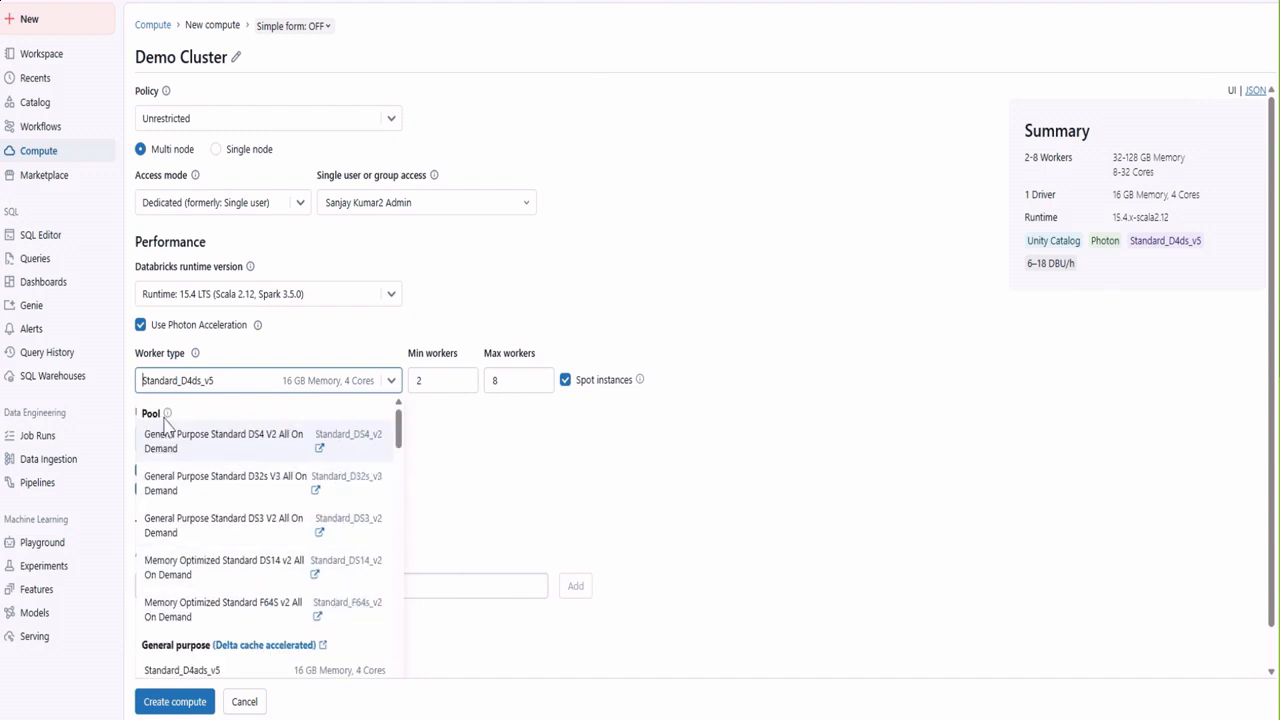
scroll(238, 520, down, 2)
scroll(238, 520, down, 1)
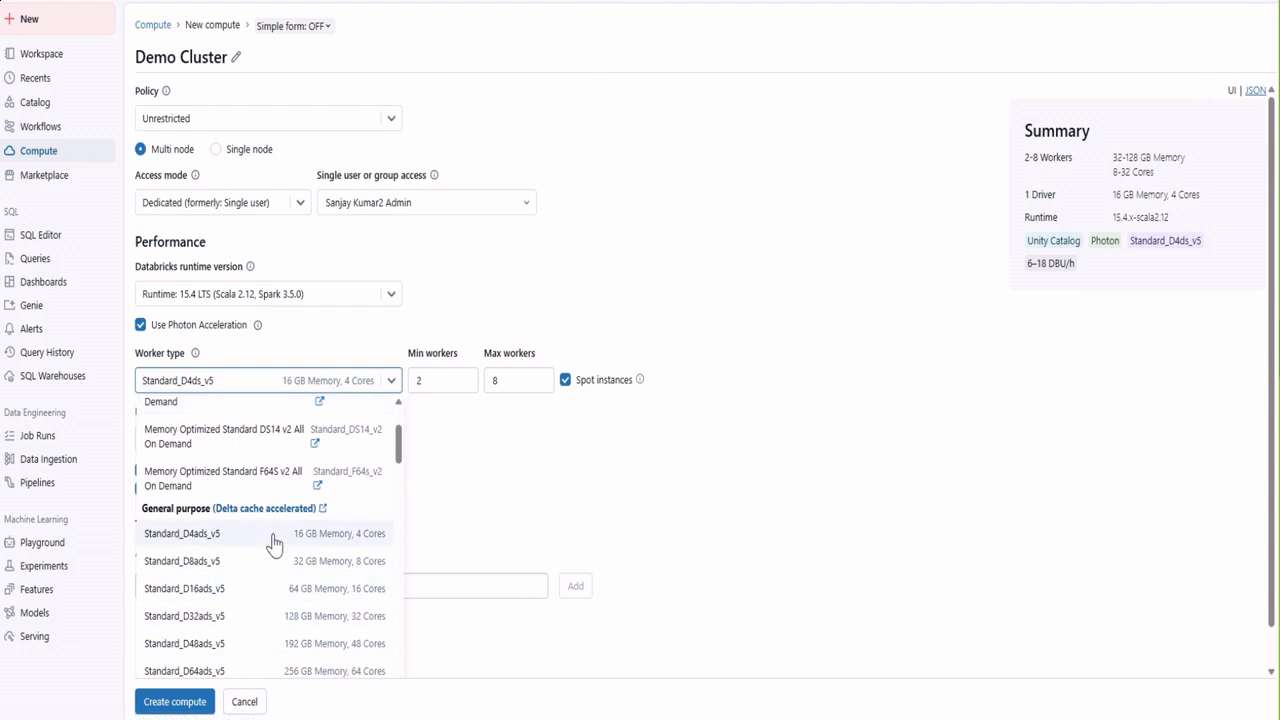
scroll(270, 545, up, 3)
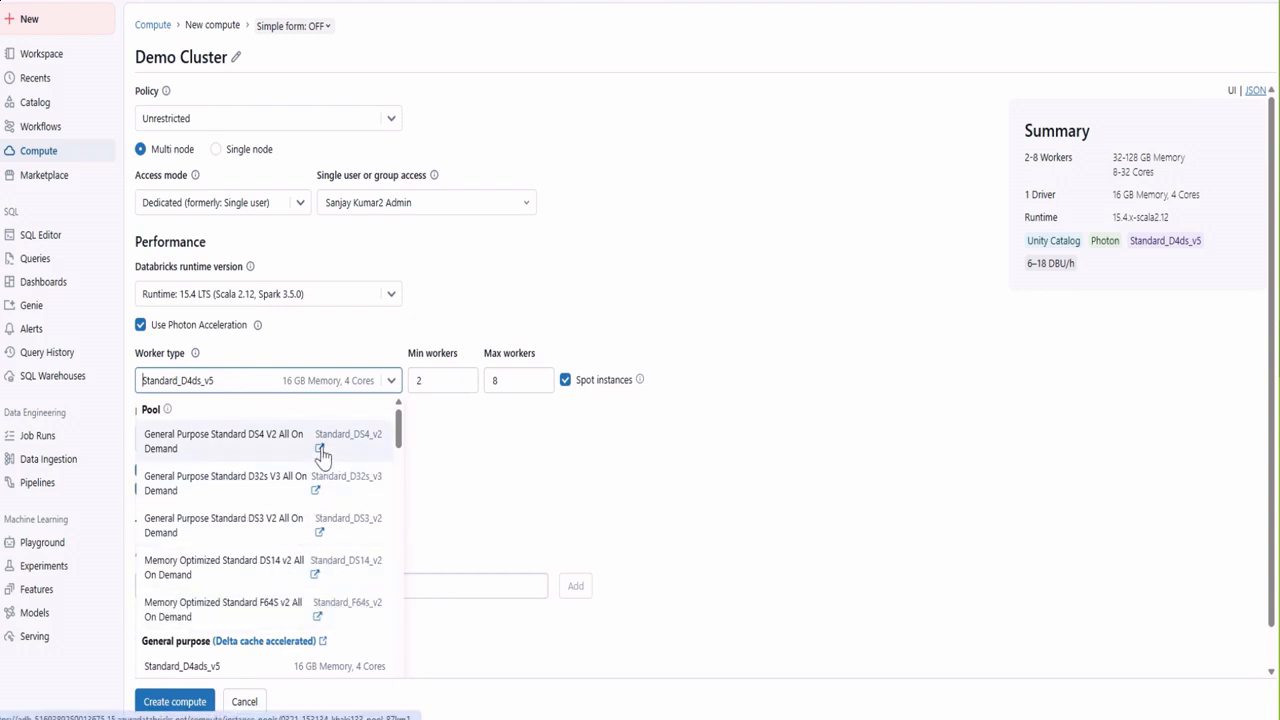
scroll(286, 530, down, 8)
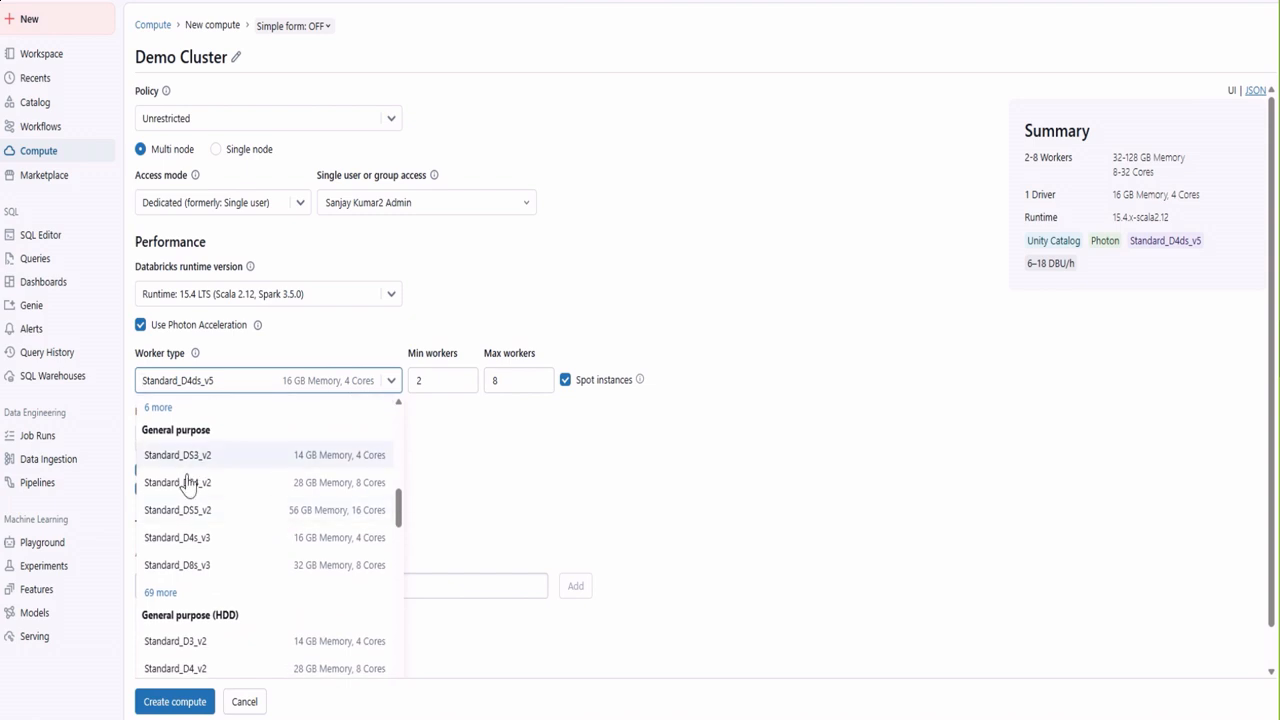
scroll(274, 580, down, 2)
scroll(235, 600, down, 5)
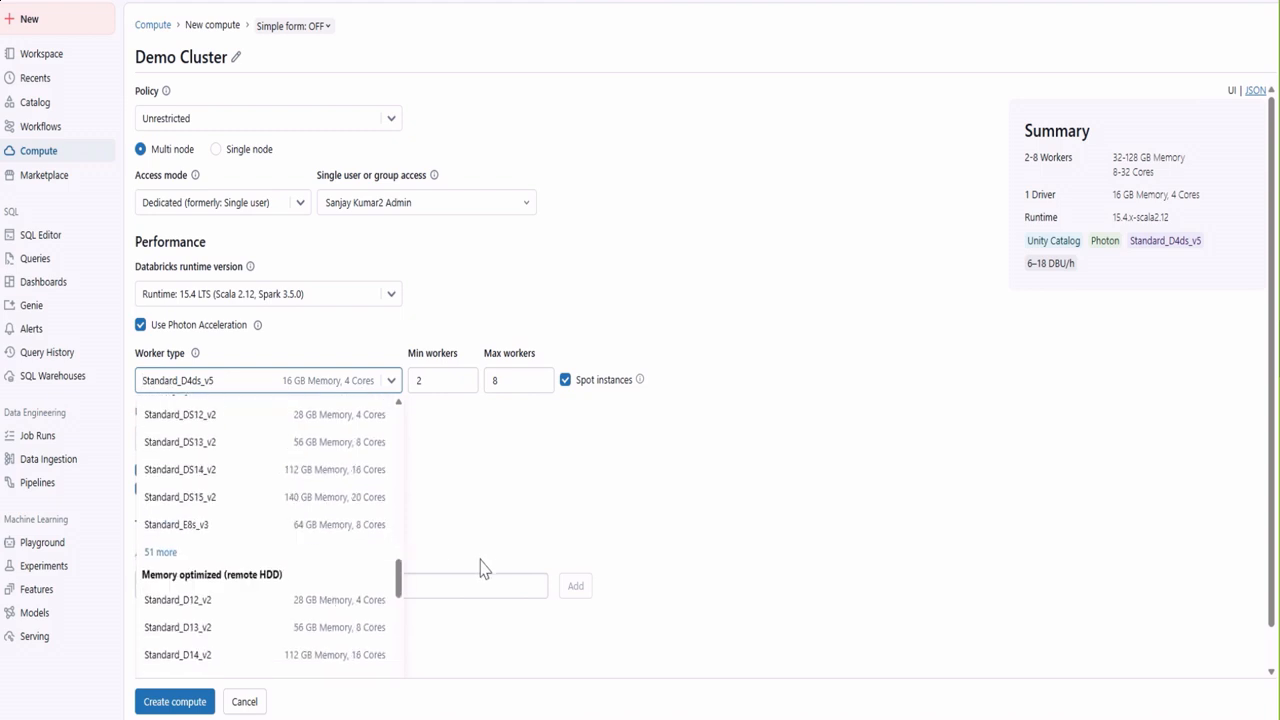
click(491, 489)
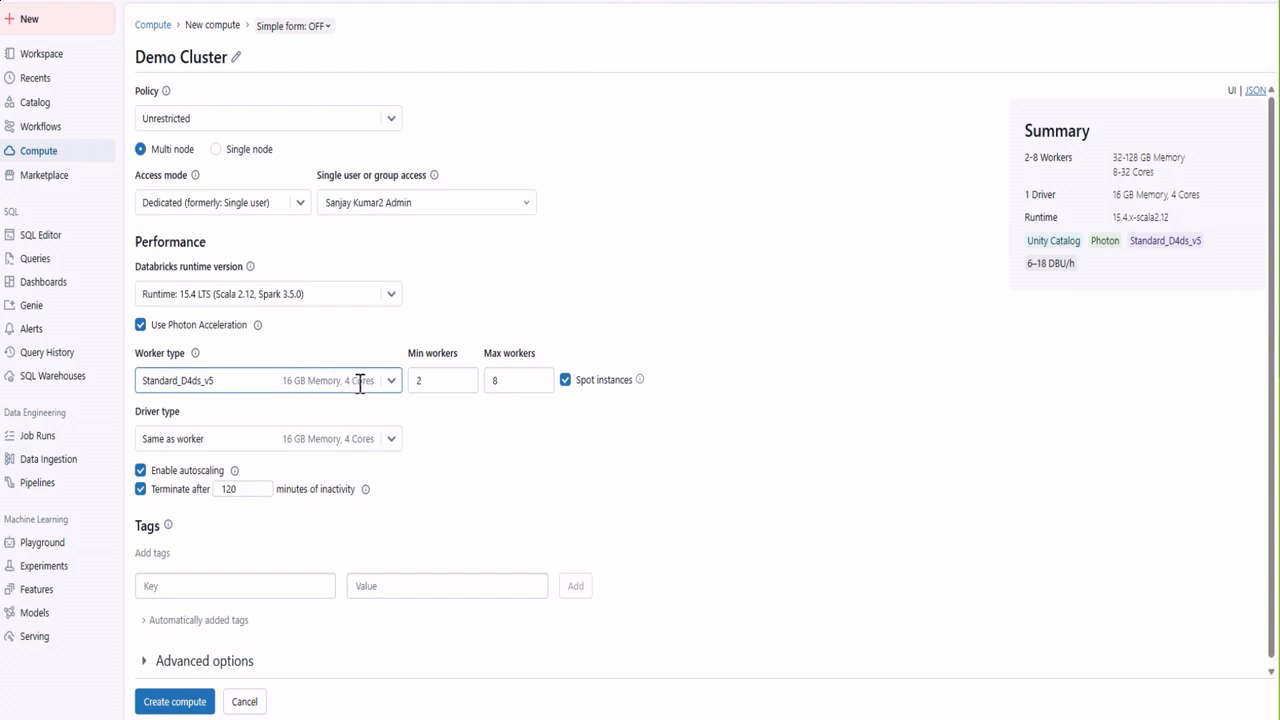
click(438, 380)
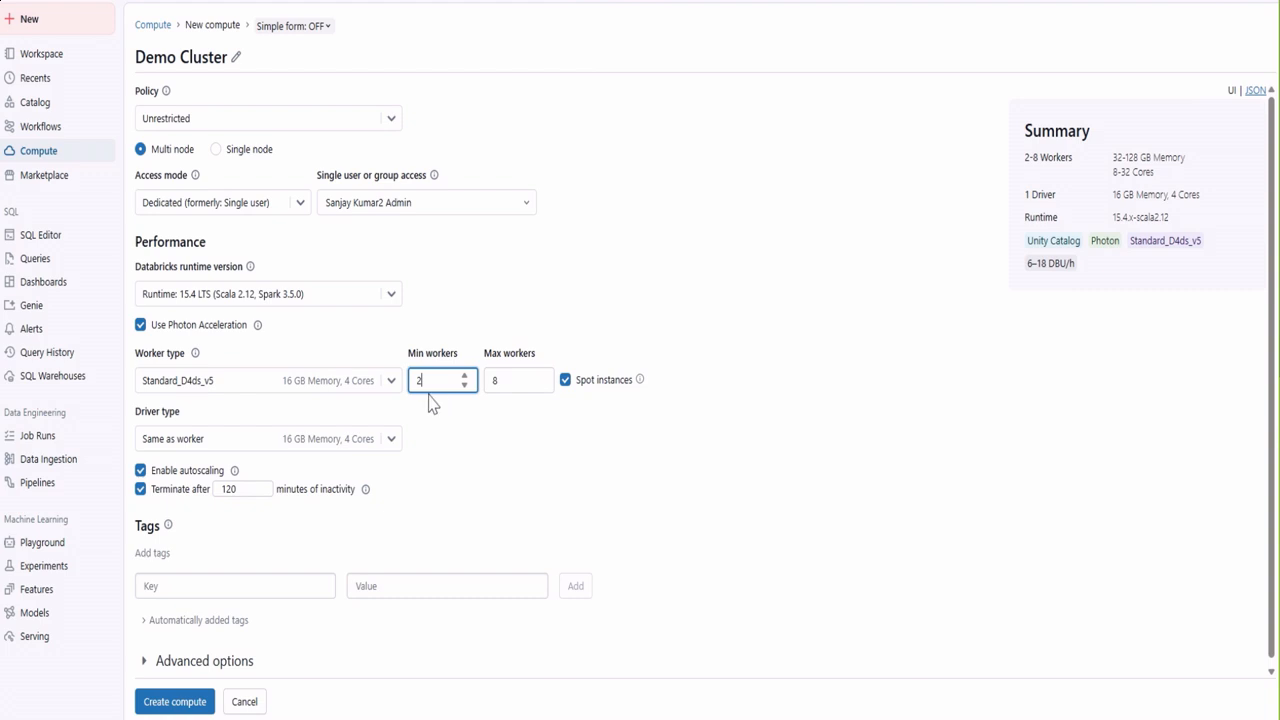
click(595, 435)
- Examine the driver types offered for the cluster across the general purpose and memory optimized categories without choosing a different one
click(392, 446)
scroll(262, 560, down, 5)
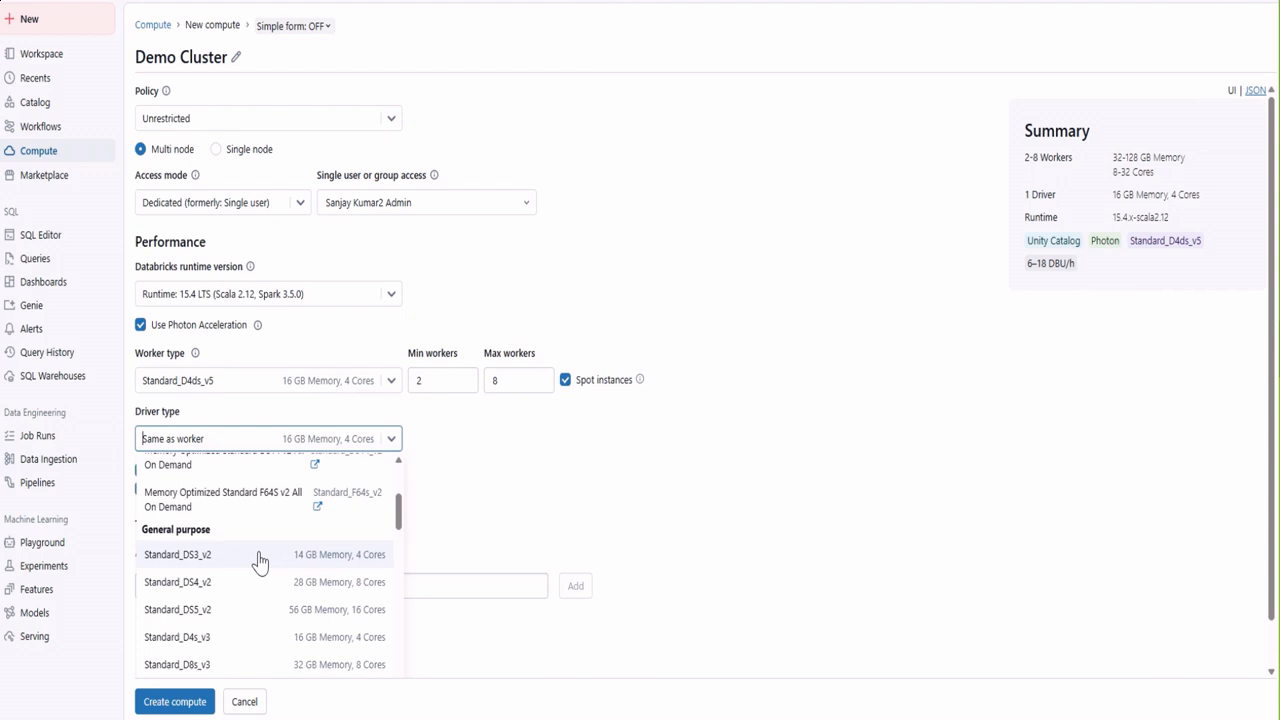
scroll(259, 563, down, 3)
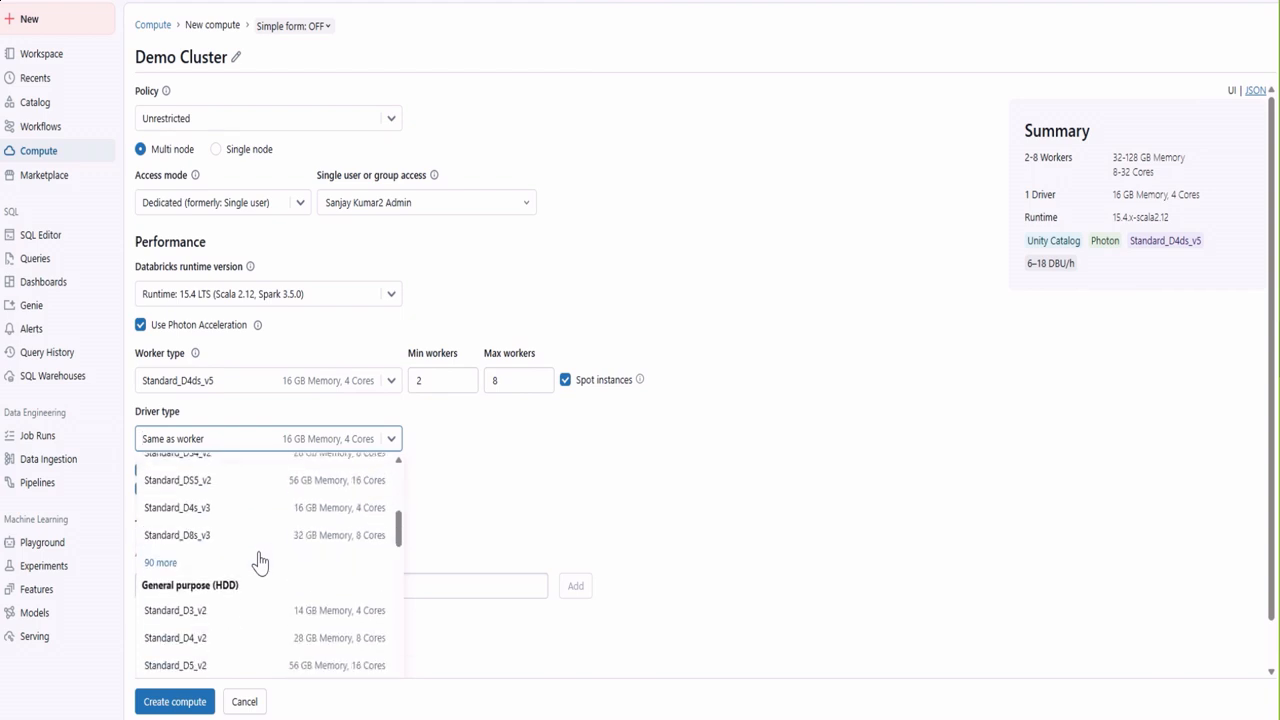
scroll(259, 563, down, 3)
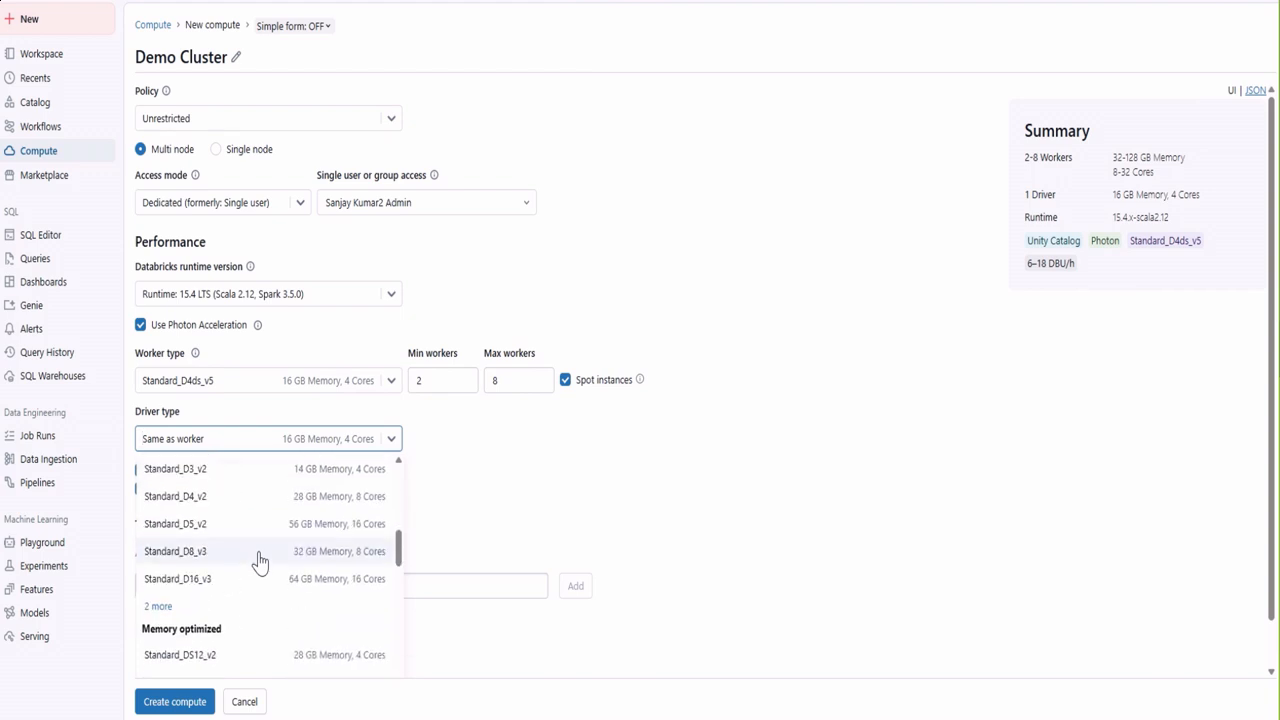
click(492, 513)
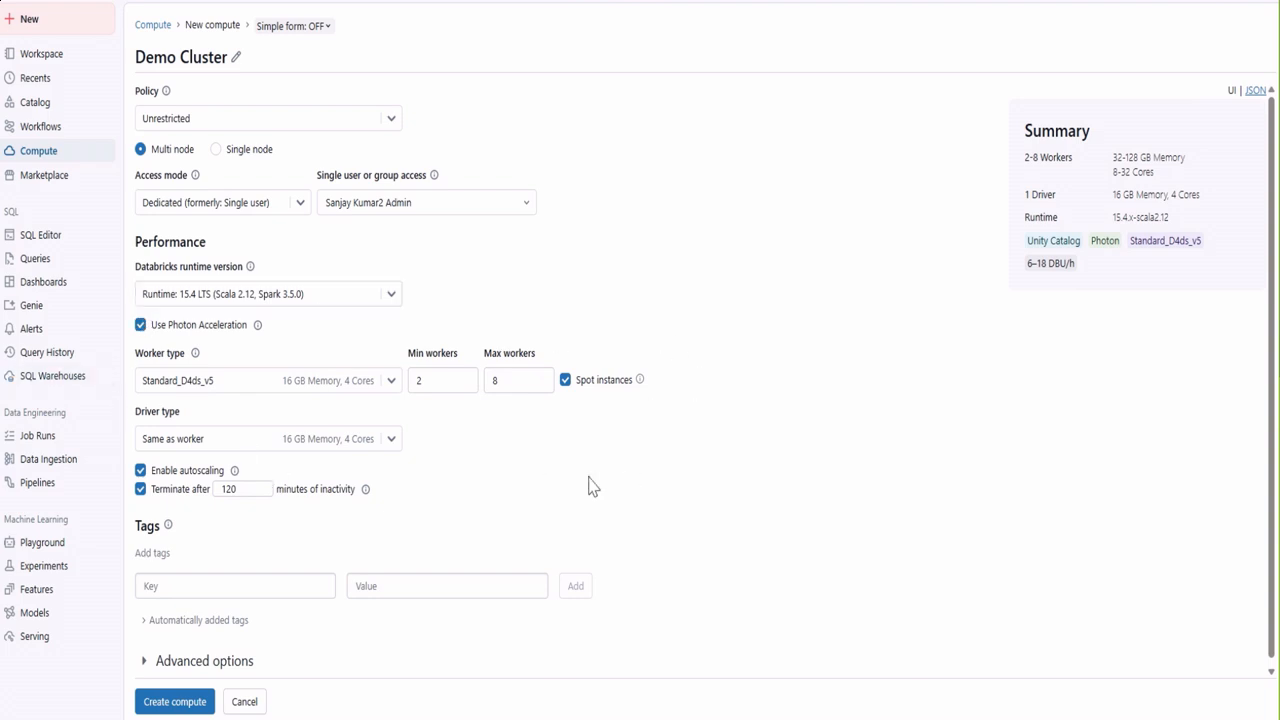
- Try a maximum of 15 workers to compare the compute summary, and set the maximum back to 8
click(515, 380)
text(1)
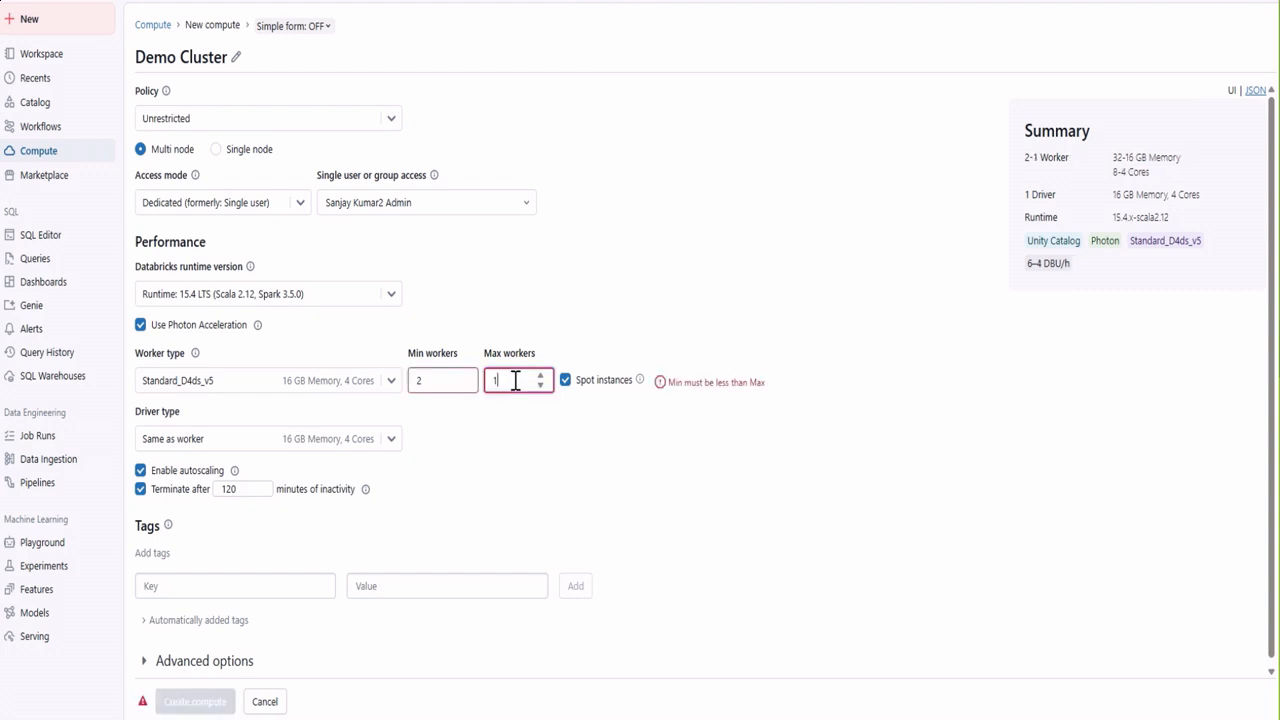
text(5)
click(670, 500)
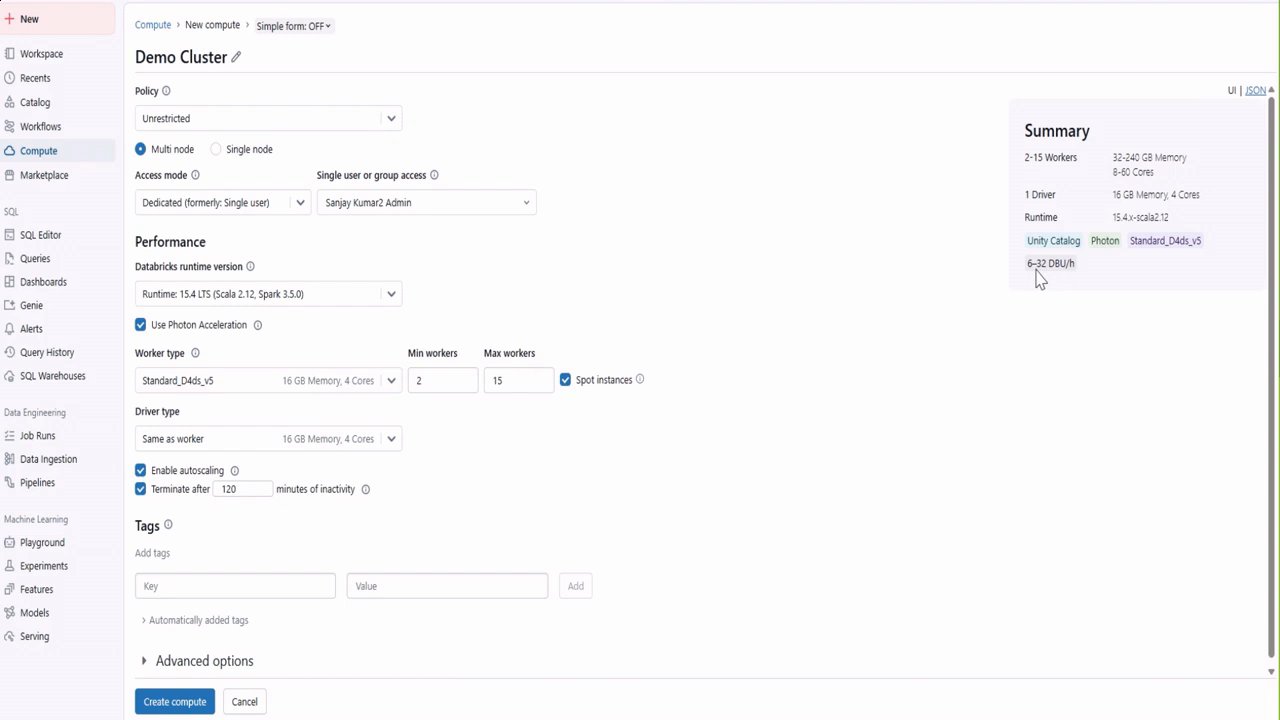
click(517, 385)
key(BackSpace)
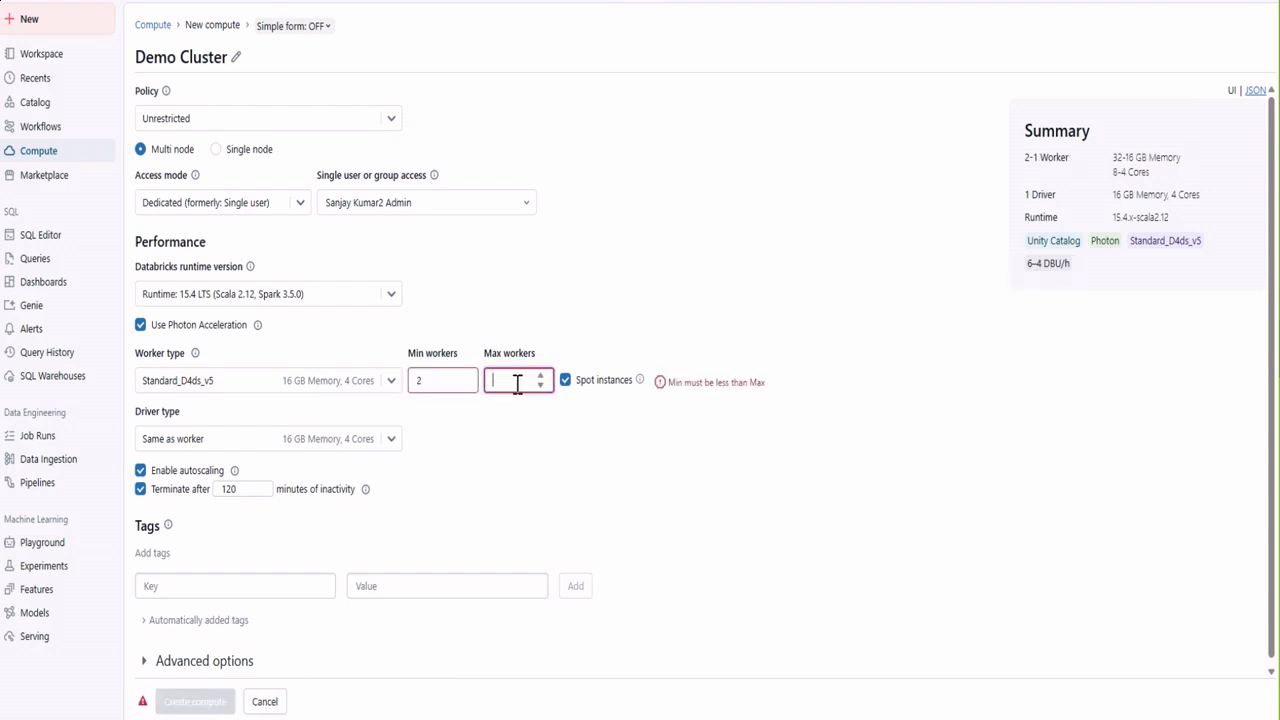
text(8)
click(1062, 313)
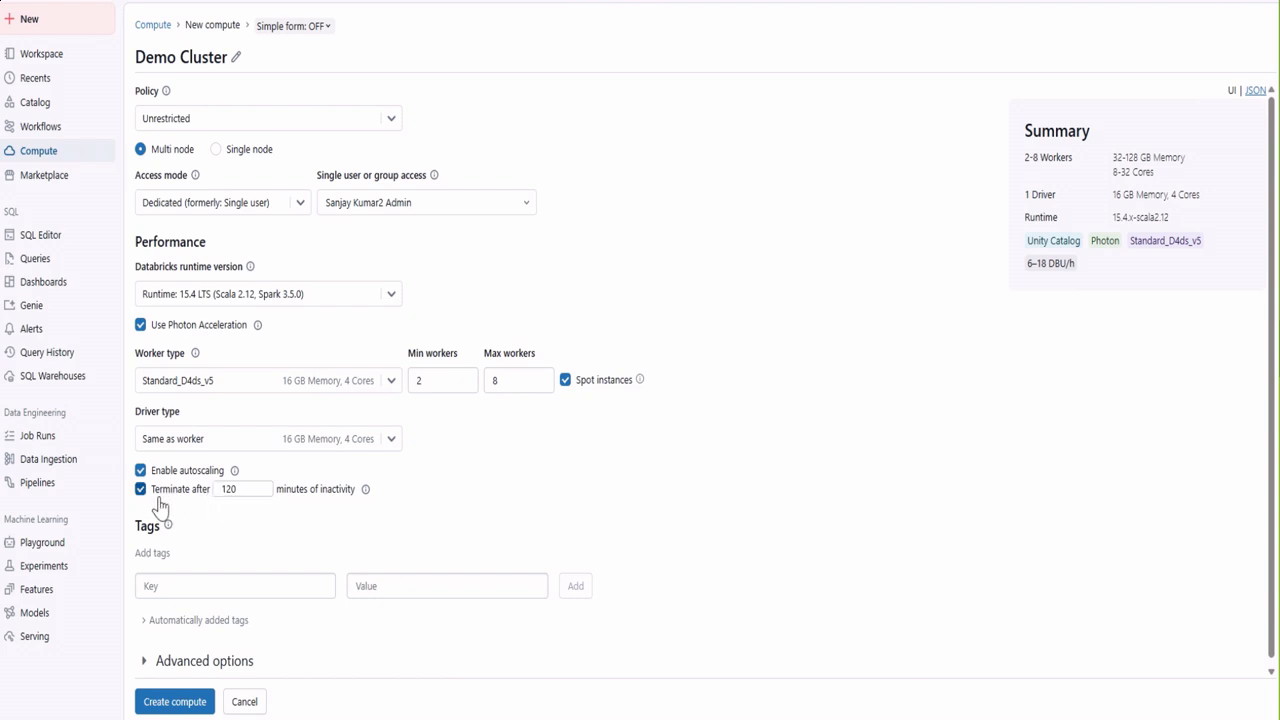
- Set the cluster to terminate after 30 minutes of inactivity
click(237, 489)
key(BackSpace)
key(BackSpace)
key(BackSpace)
click(259, 485)
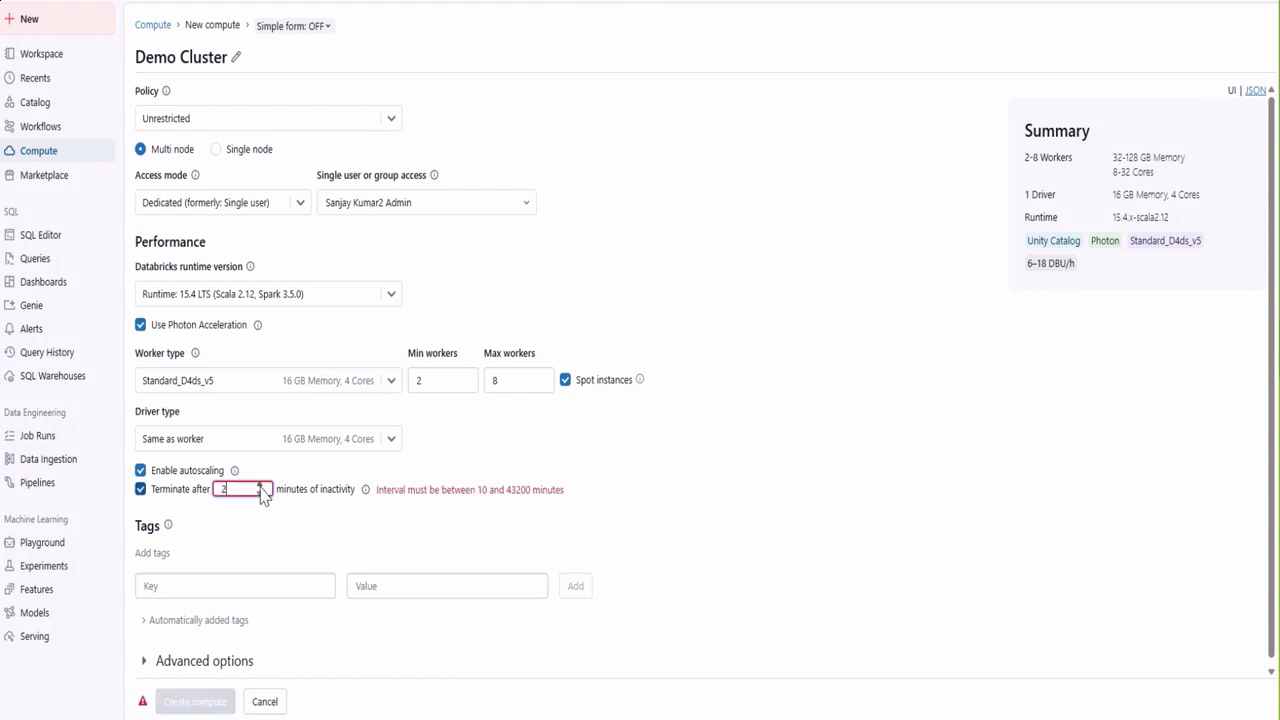
click(260, 485)
drag(238, 489, 203, 503)
text(30)
click(220, 505)
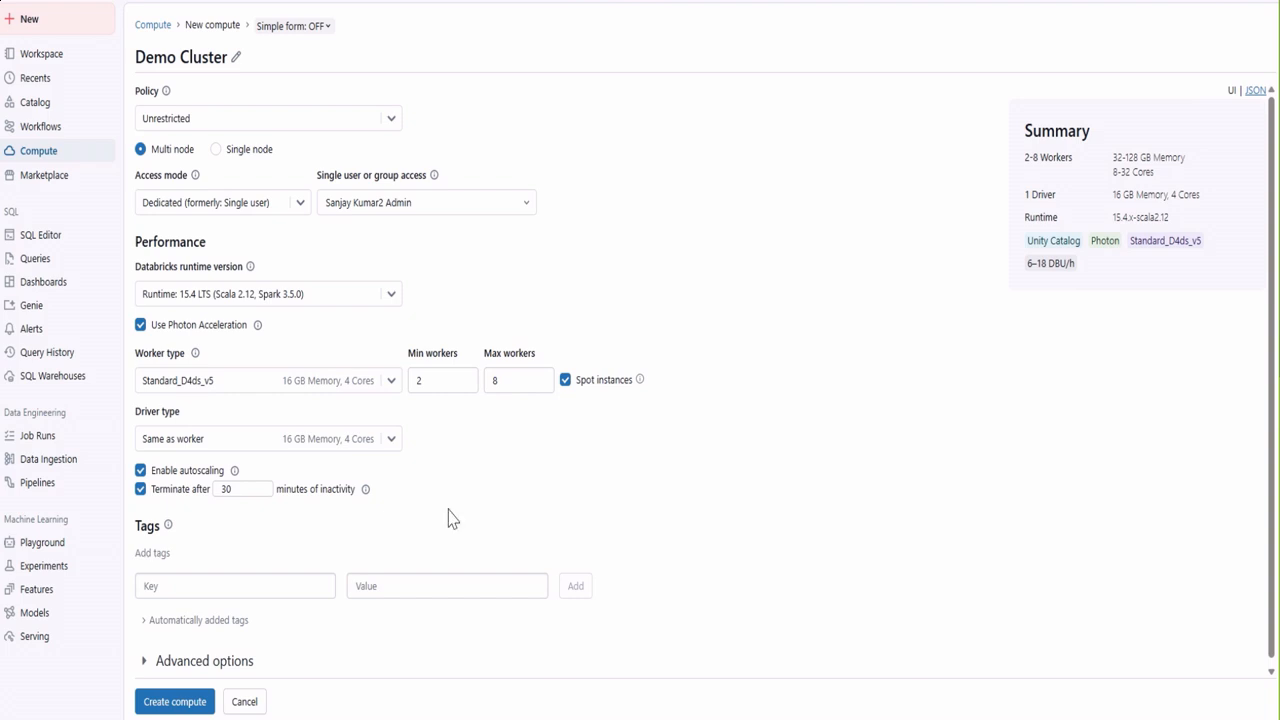
- Examine the tag fields and the advanced Spark, logging and init script options without changing them
scroll(554, 528, down, 1)
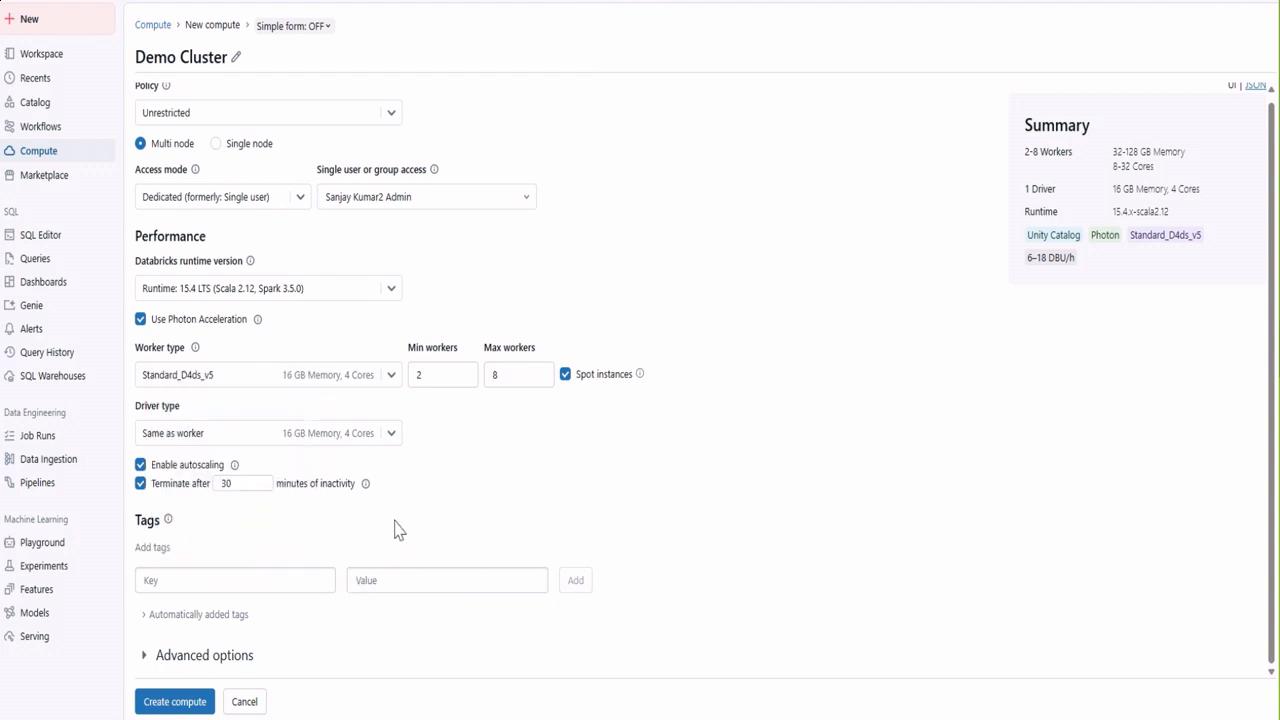
click(314, 582)
click(168, 656)
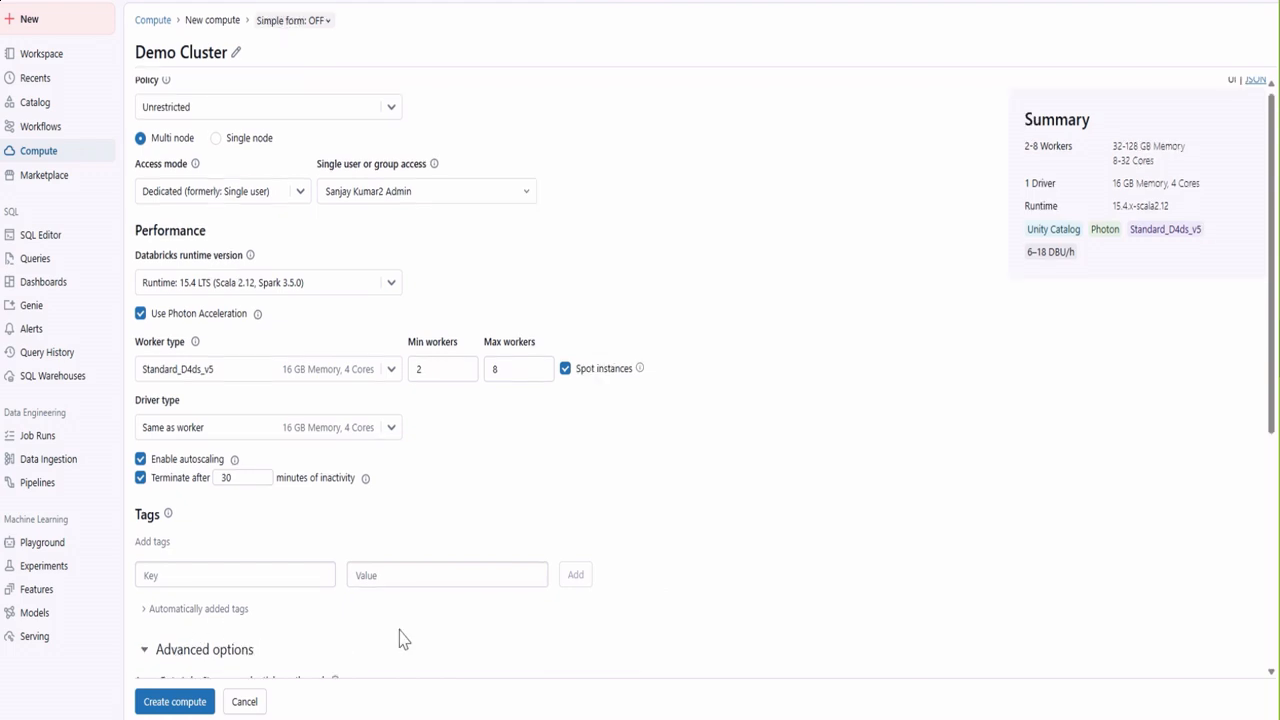
scroll(400, 640, down, 4)
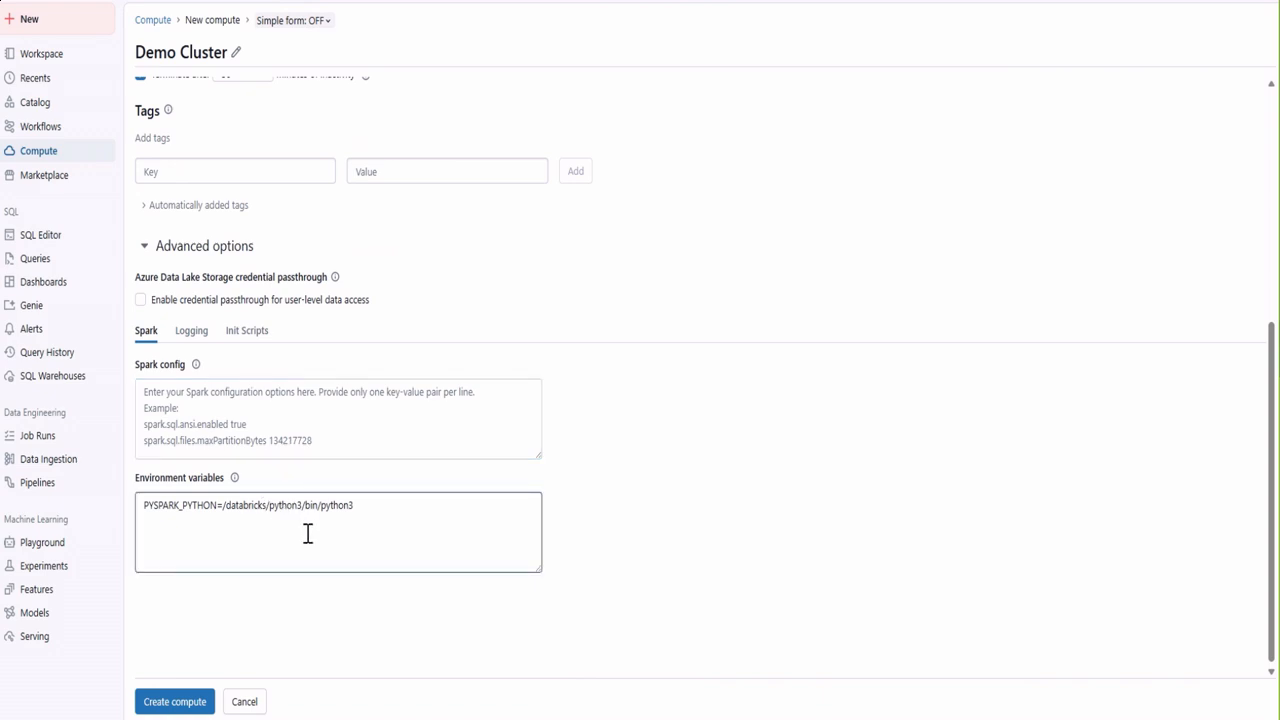
click(377, 508)
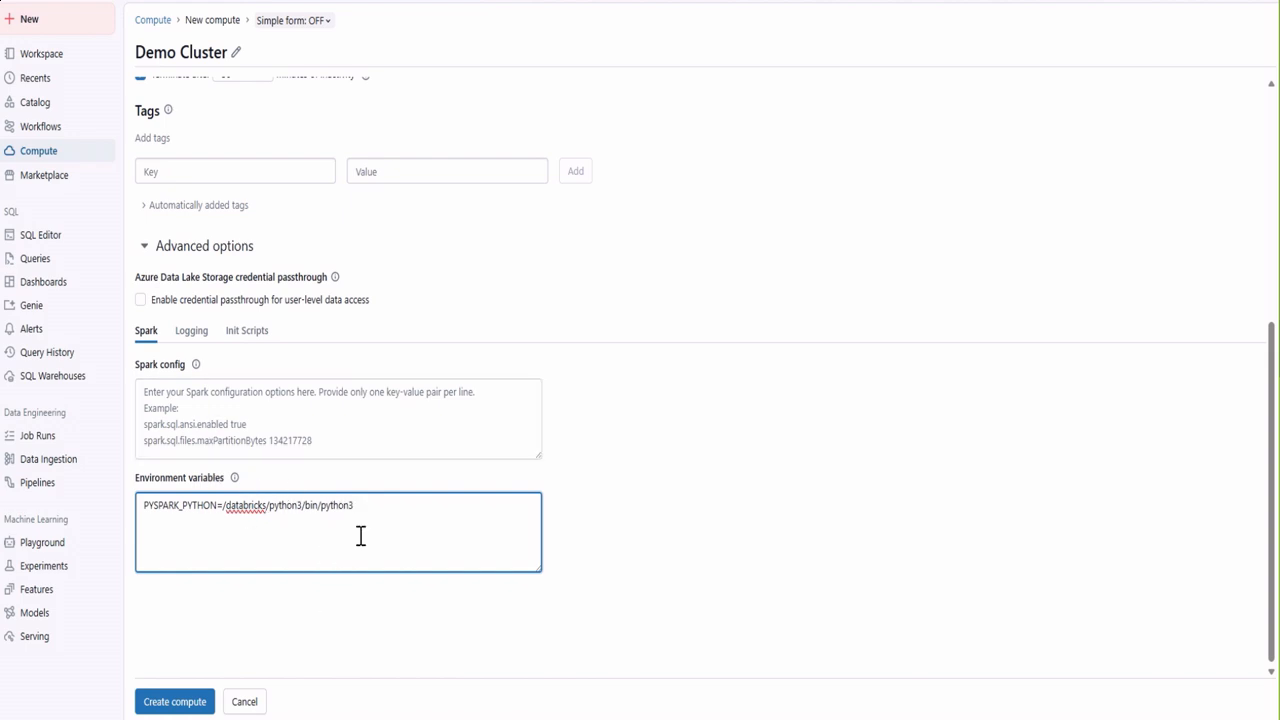
click(195, 336)
click(243, 334)
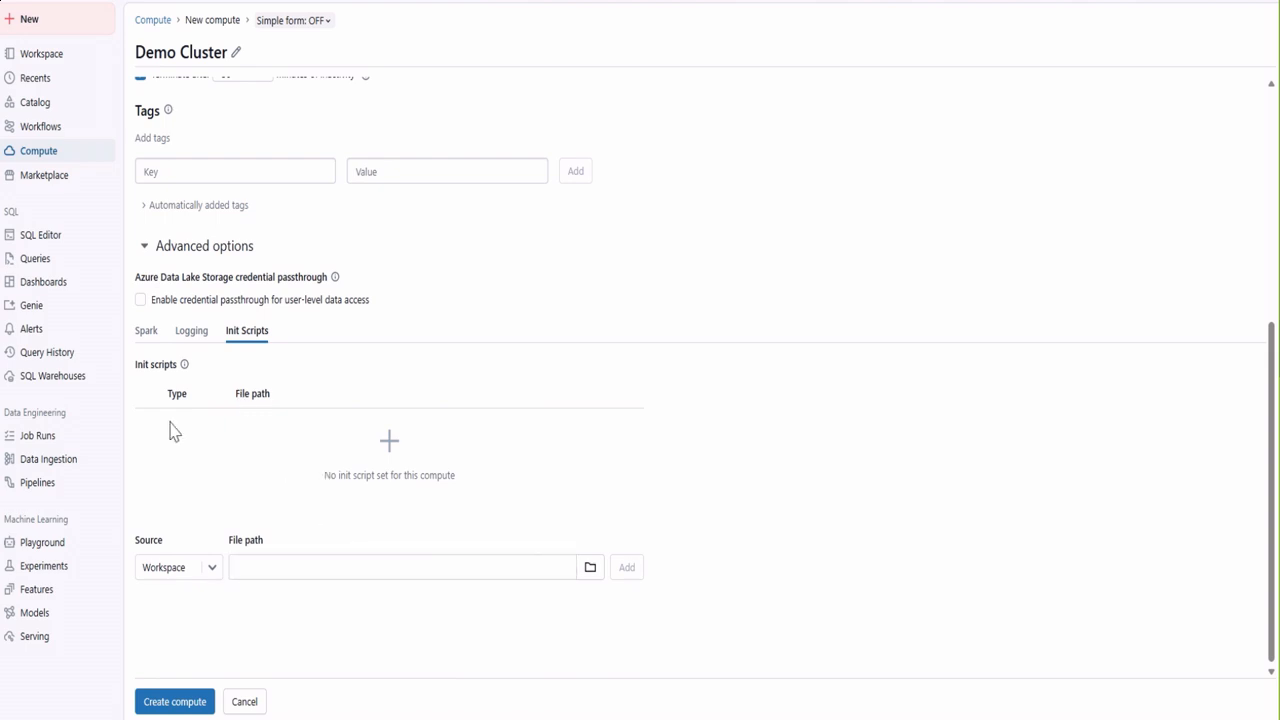
click(145, 331)
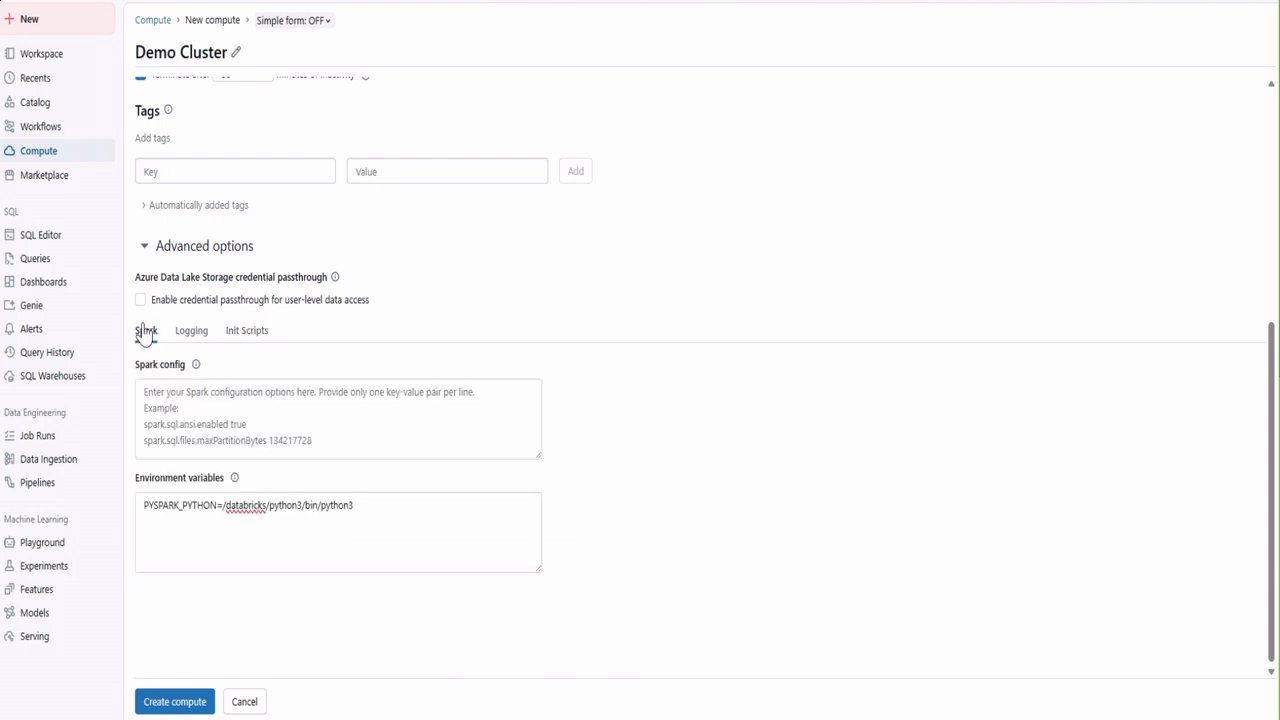
scroll(706, 466, up, 2)
scroll(706, 466, down, 1)
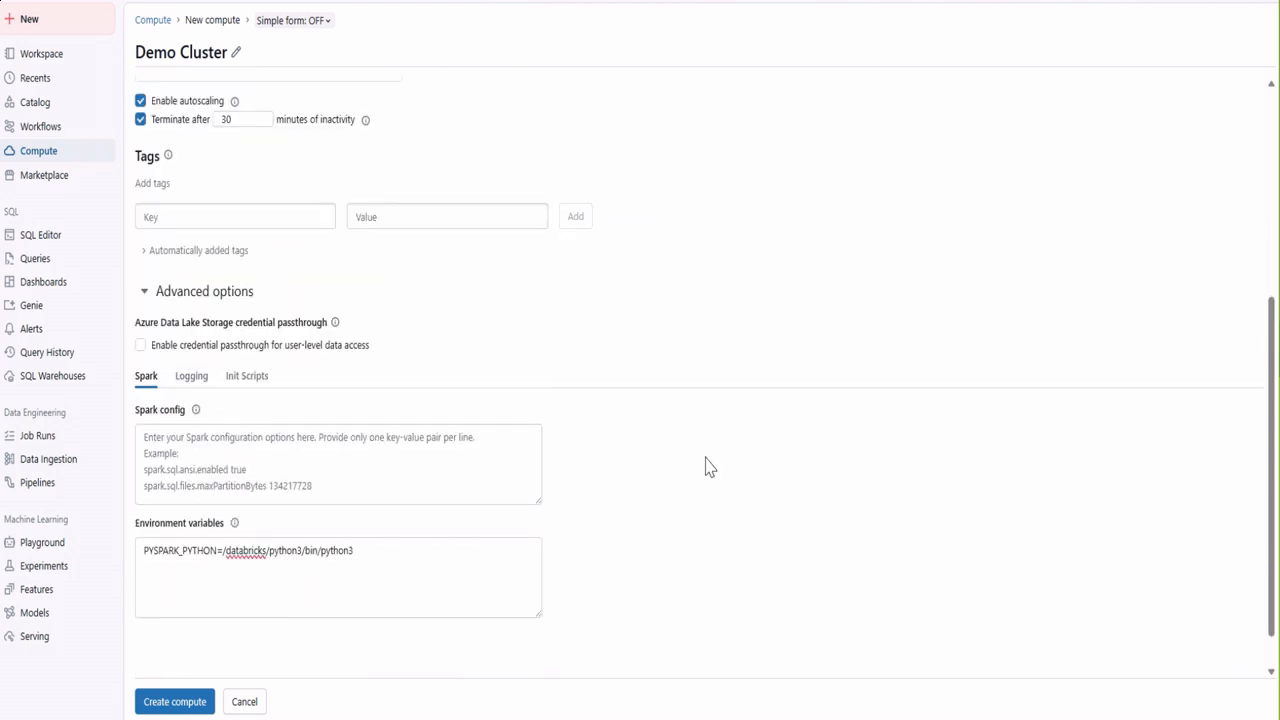
scroll(706, 466, down, 1)
- Review the minimum workers setting against the worker memory and core ranges in the compute summary
scroll(706, 466, up, 5)
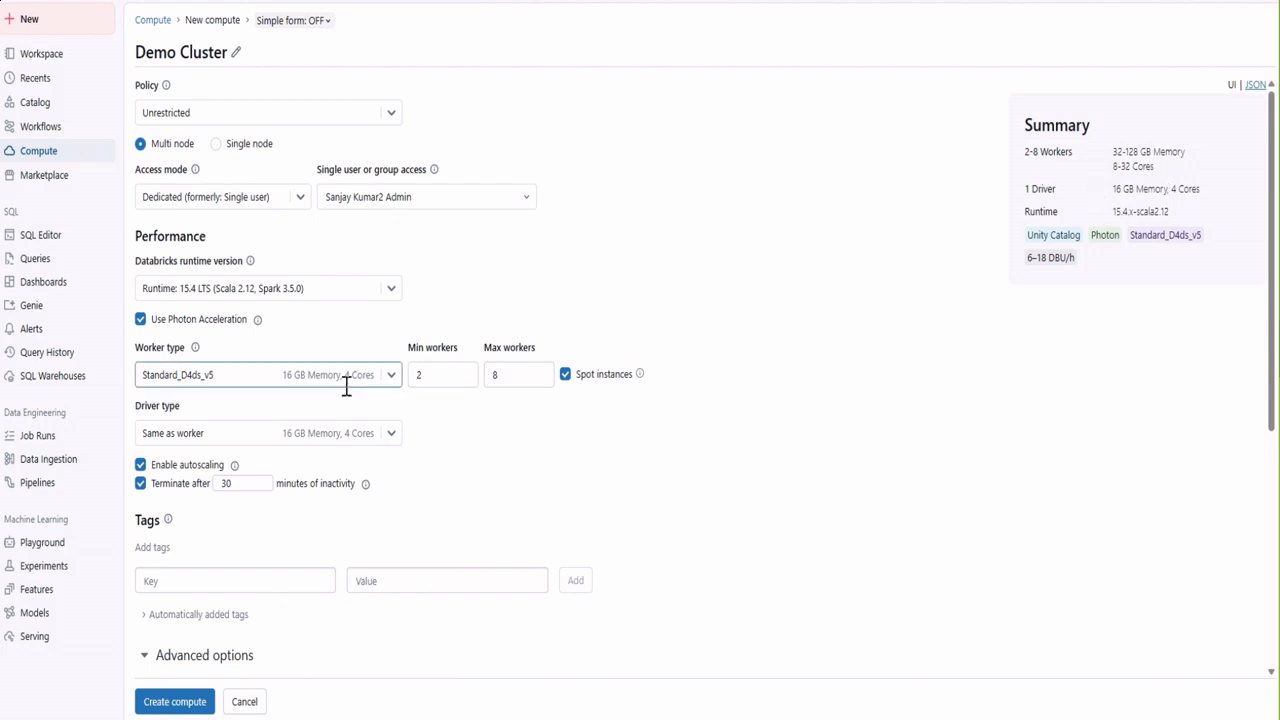
click(419, 375)
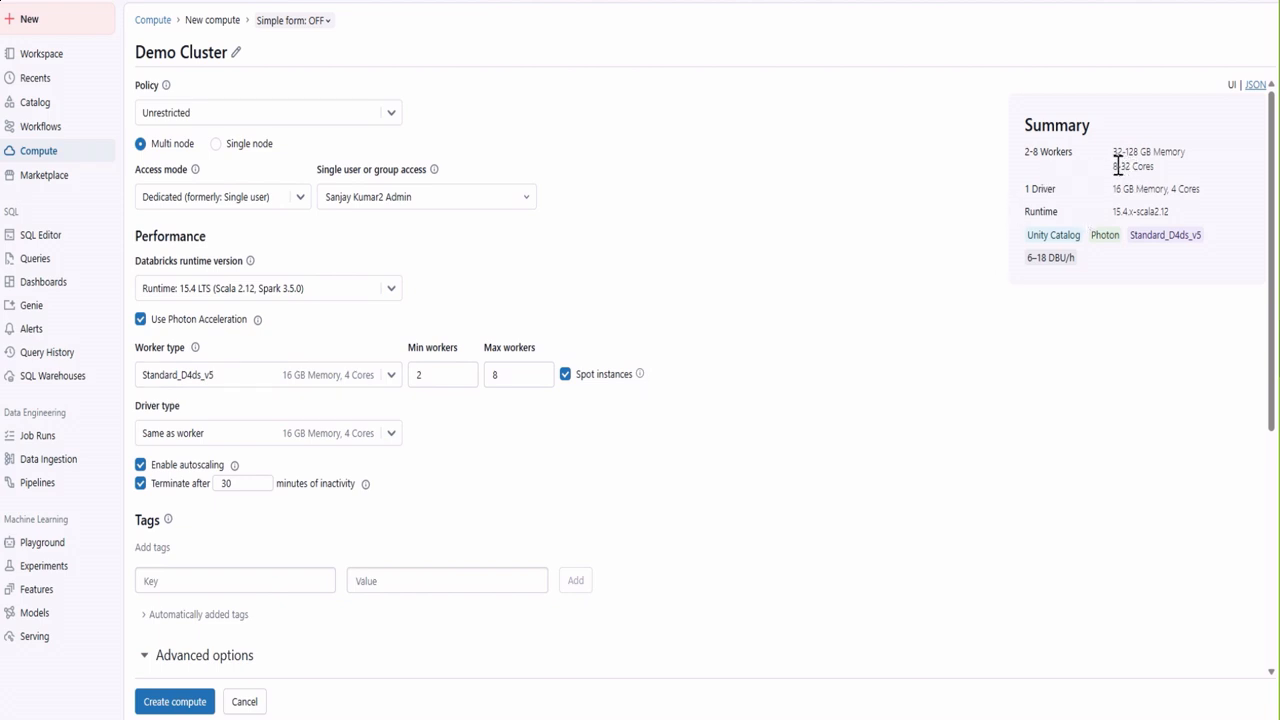
drag(1112, 166, 1130, 168)
click(1129, 166)
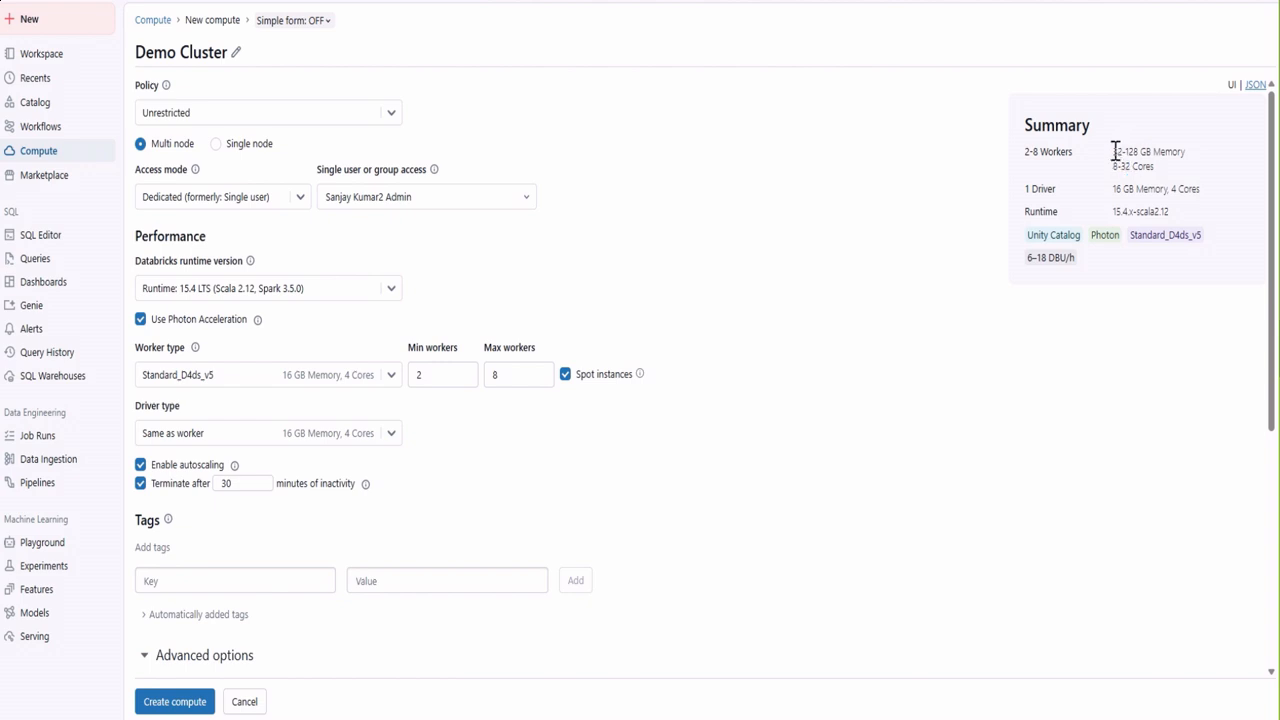